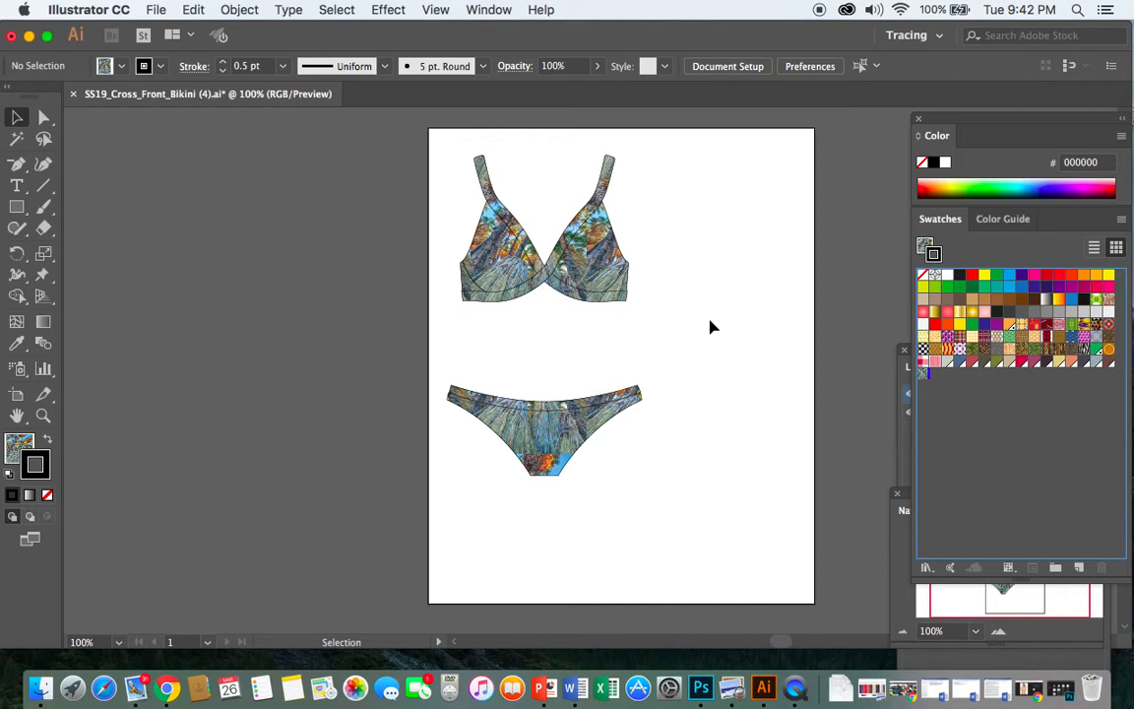
Step: Select the printed bikini top group on the artboard and copy it
click(14, 119)
drag(439, 137, 680, 329)
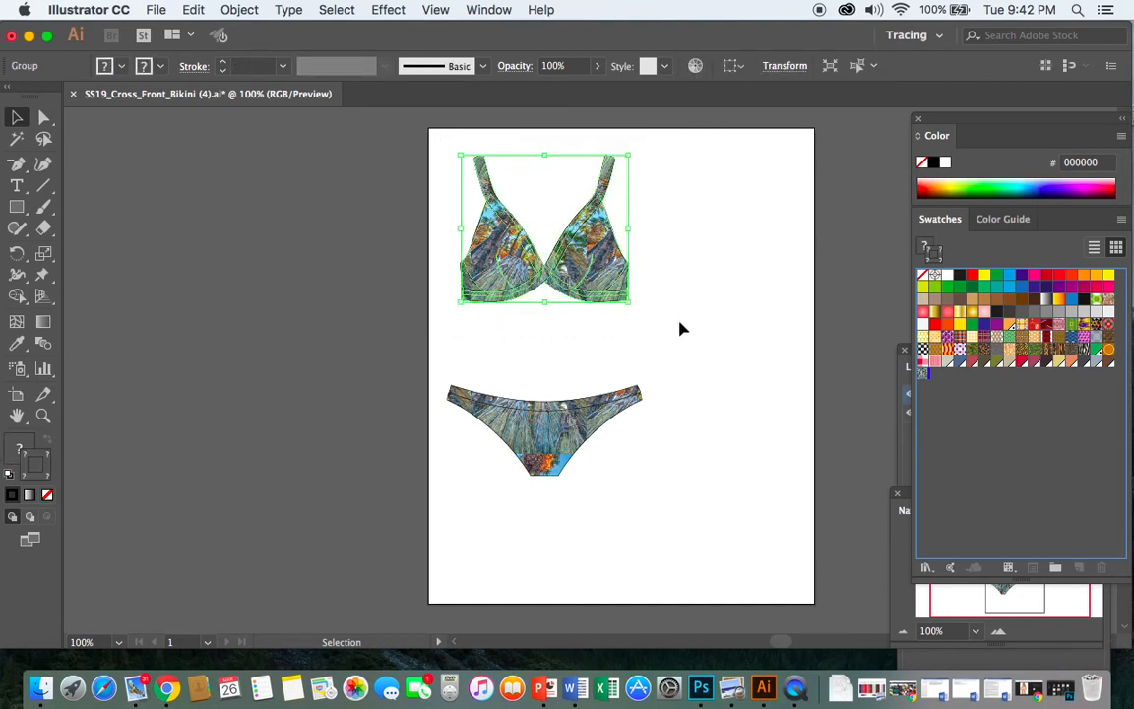
click(156, 10)
mouse_move(194, 12)
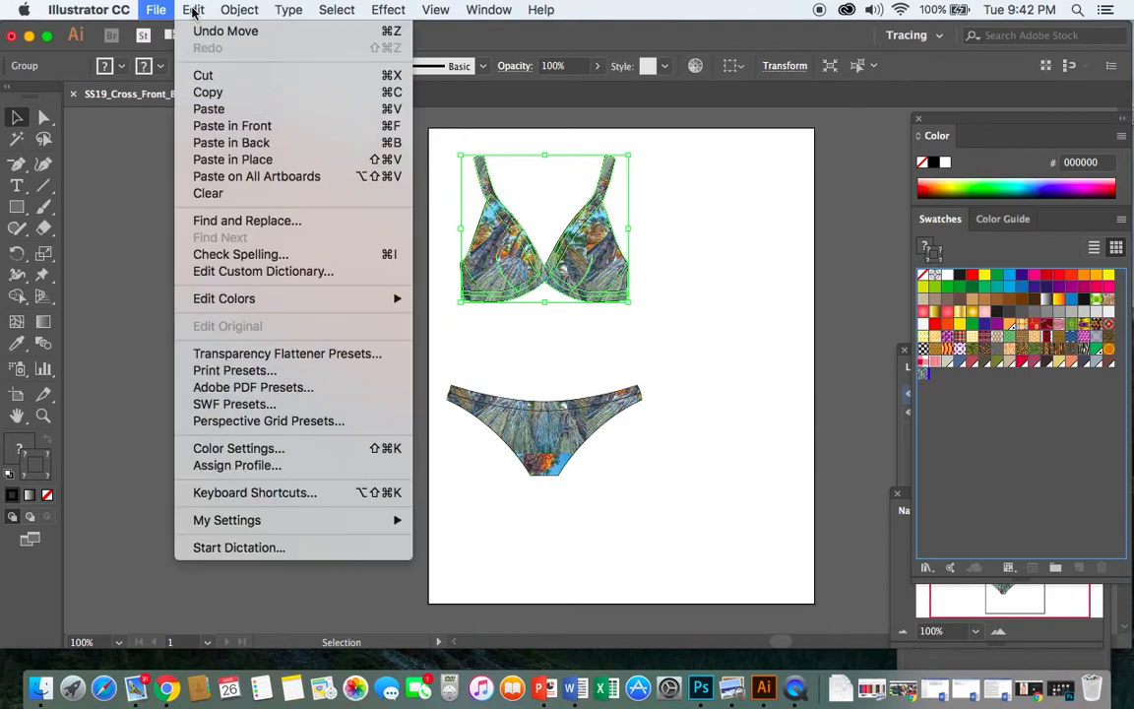
click(209, 93)
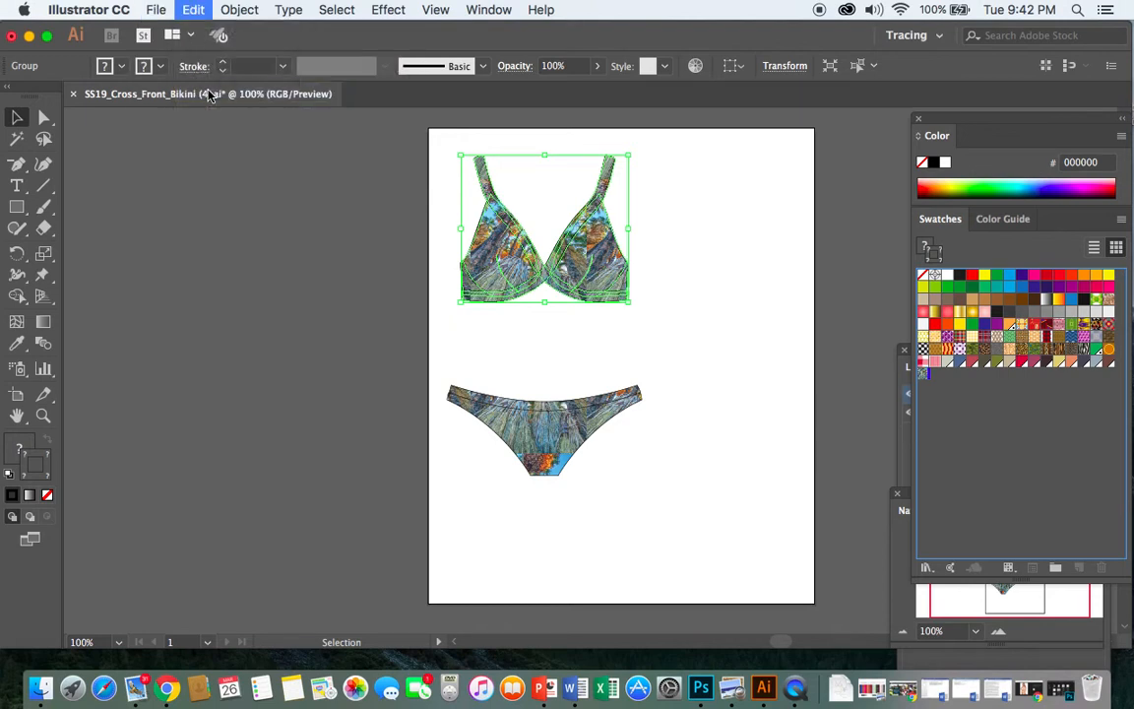
Step: Switch to Photoshop, open Swim Model .jpg and paste the copied bikini top as pixels
click(700, 689)
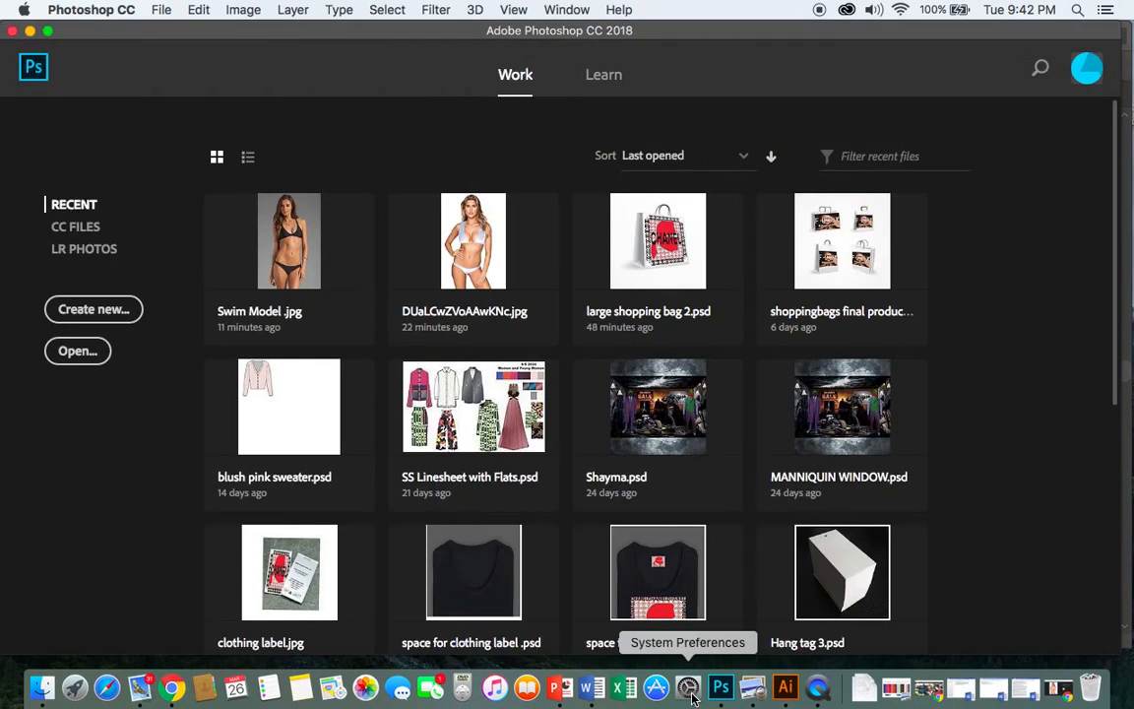
click(284, 273)
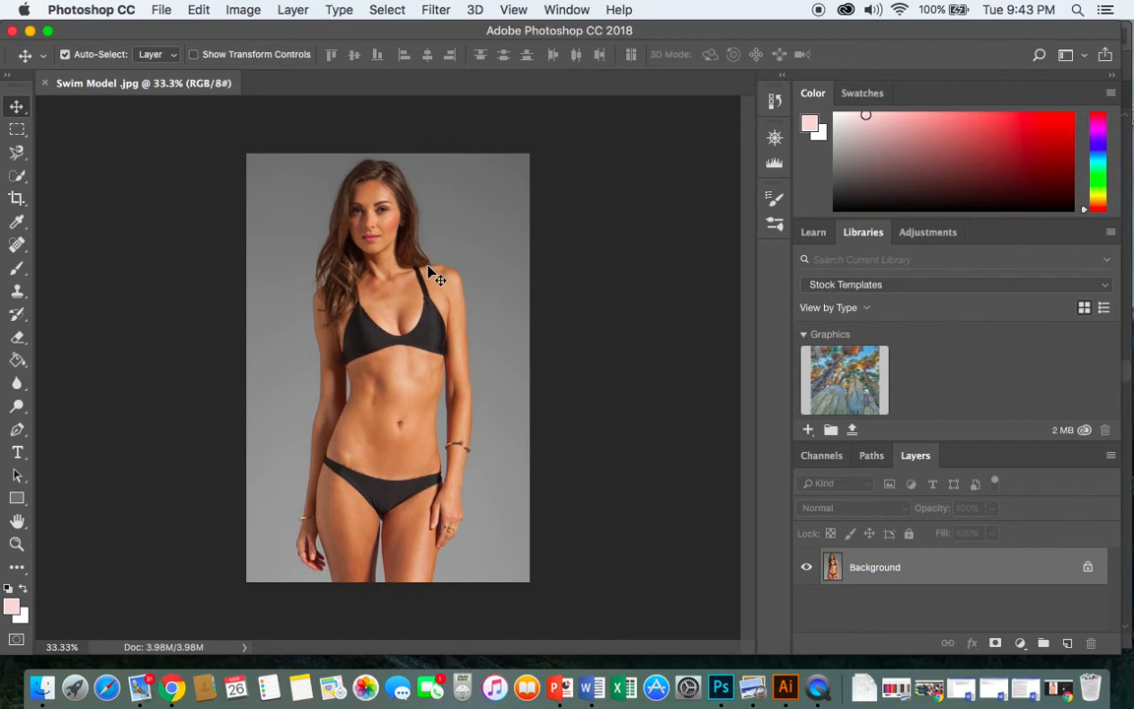
click(200, 12)
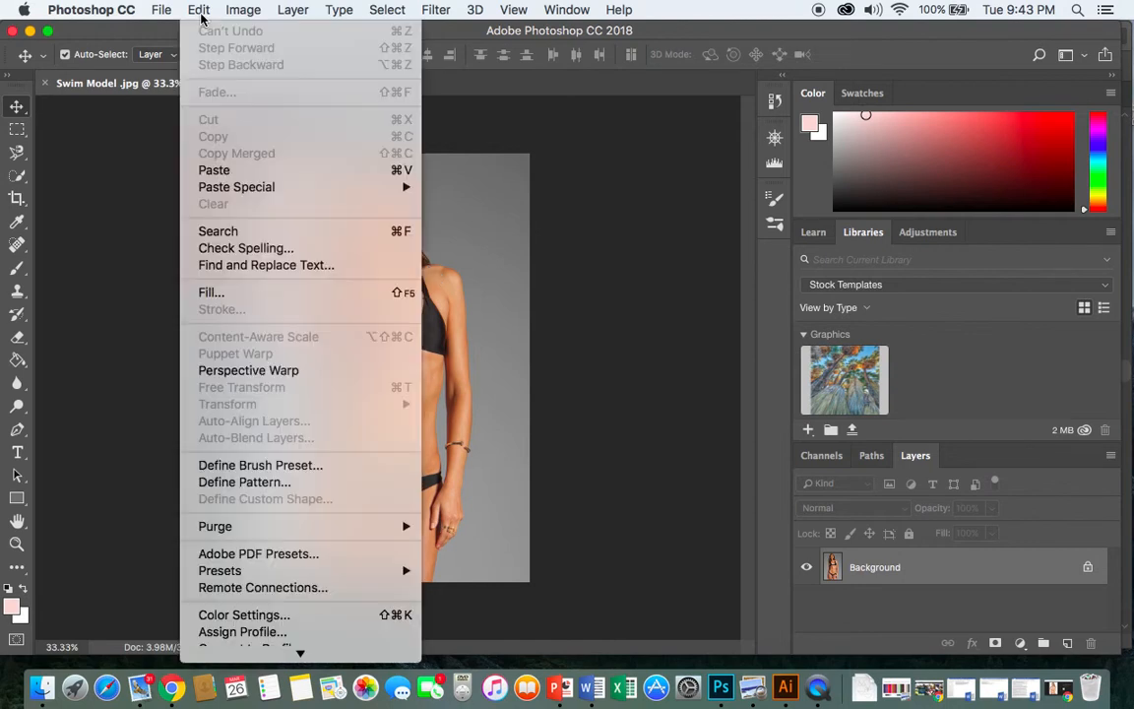
click(212, 171)
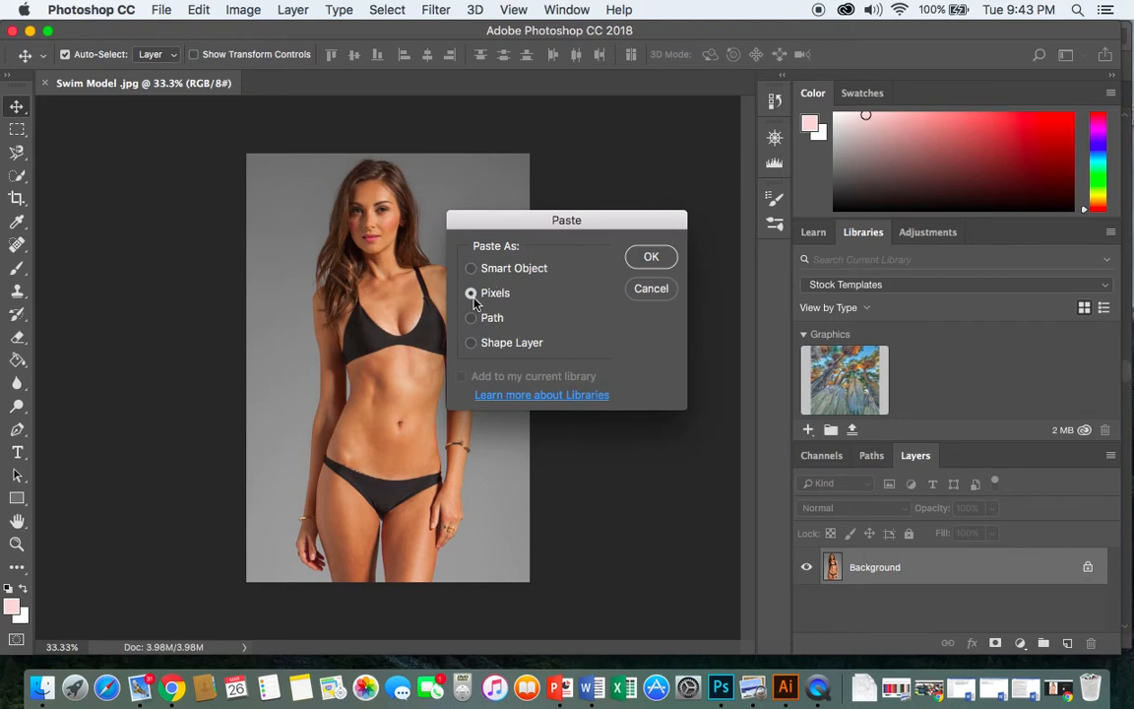
click(640, 267)
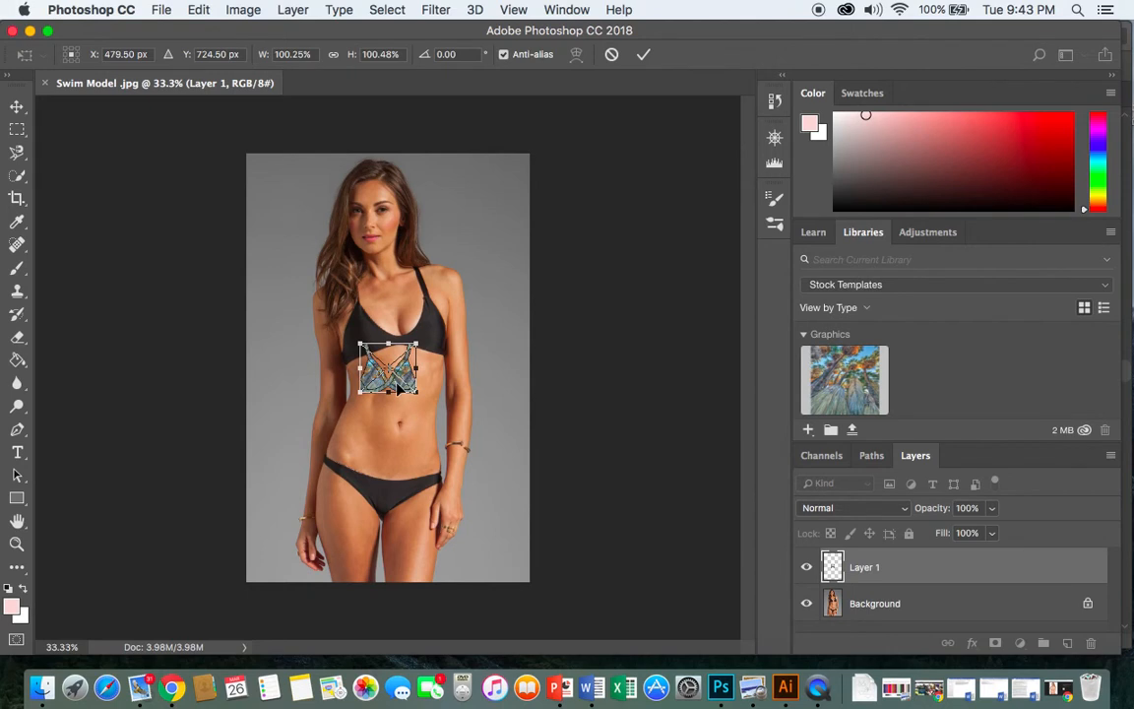
Step: Position the pasted top over the model's black bikini top and scale it to about 210% width and 188% height
drag(399, 389, 409, 348)
key(super+equal)
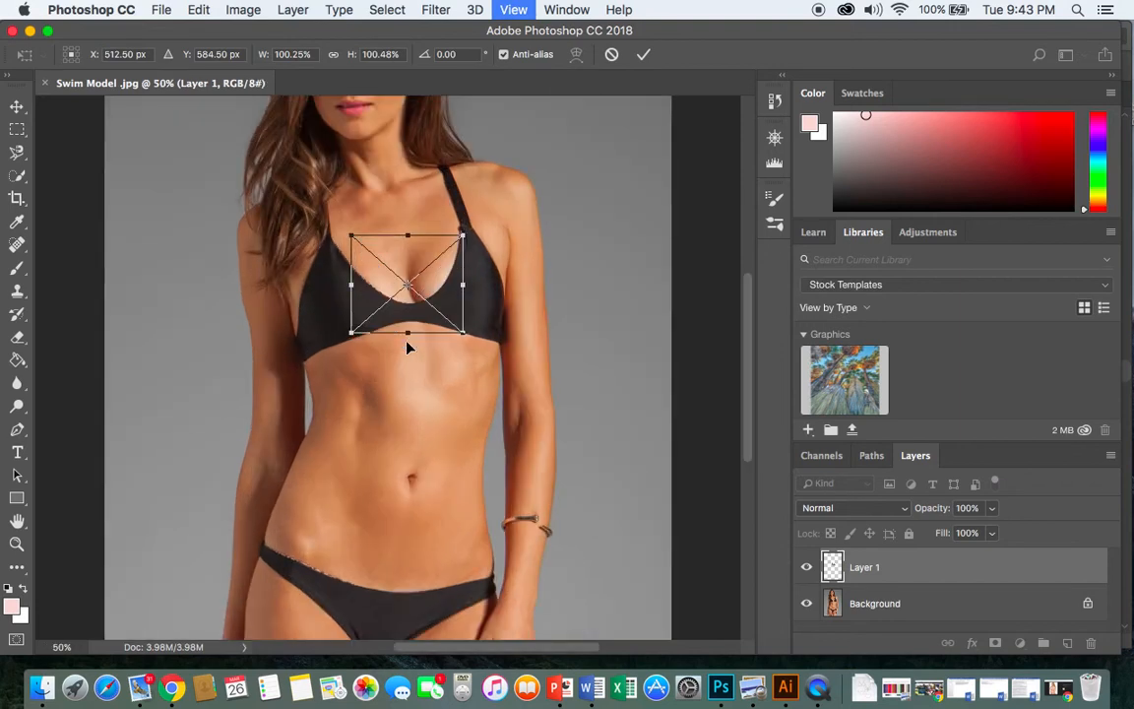
key(super+equal)
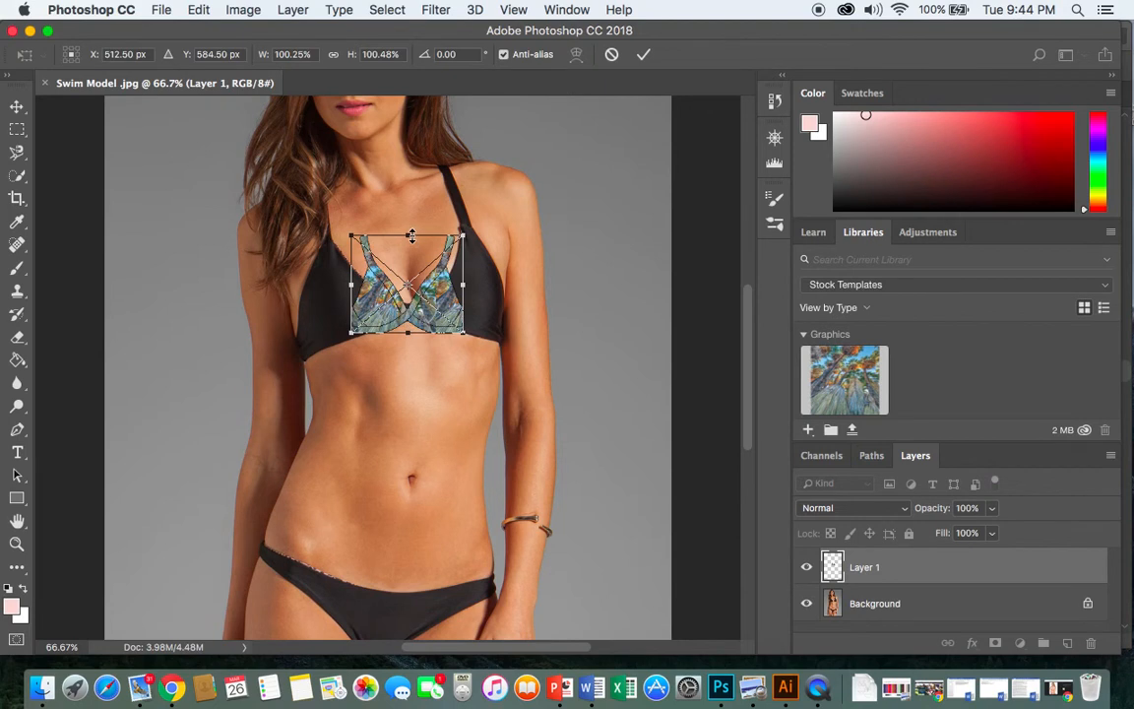
drag(411, 234, 405, 142)
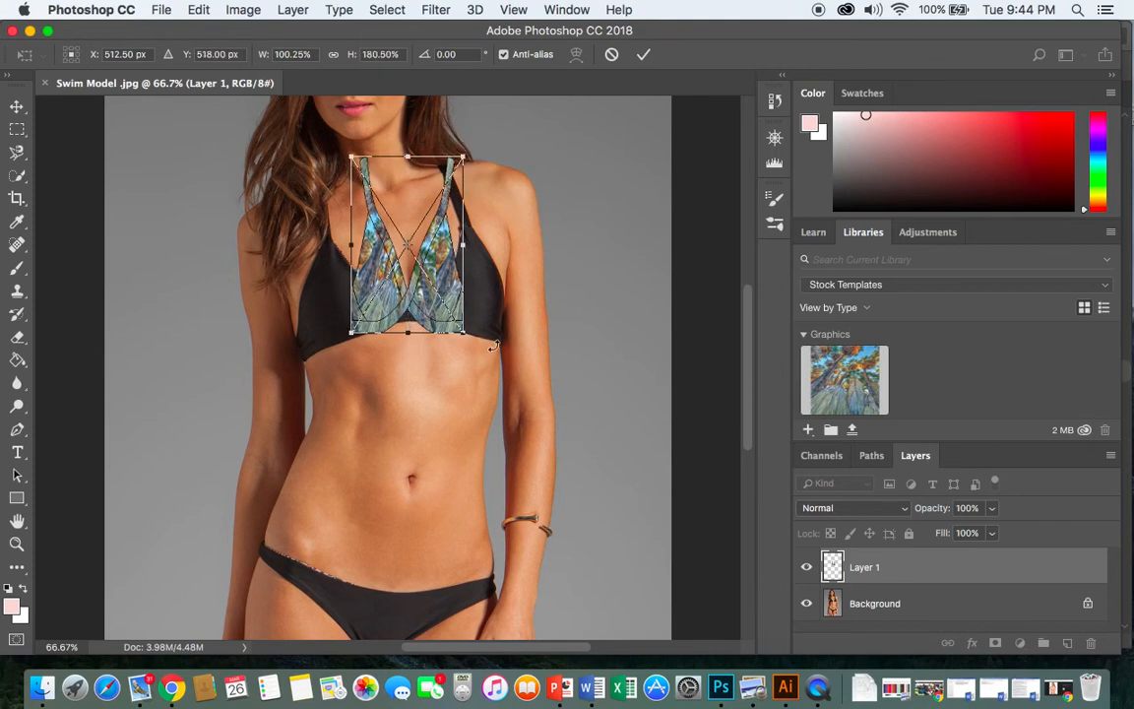
drag(339, 248, 272, 246)
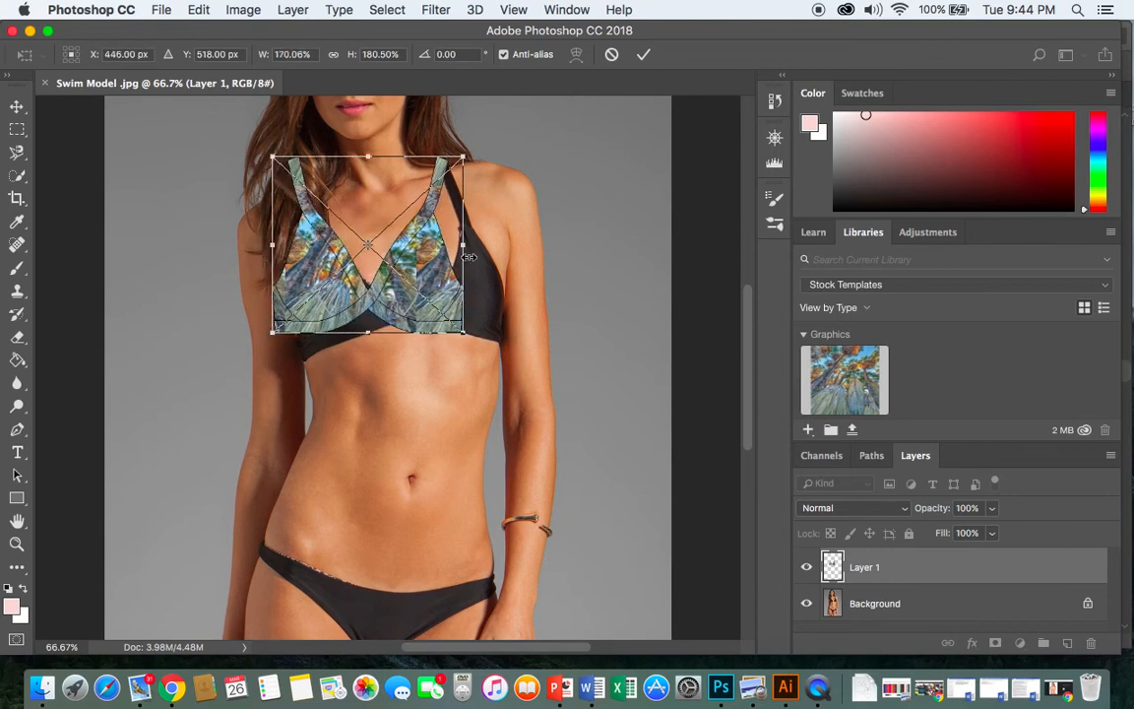
drag(466, 252, 507, 257)
mouse_move(364, 307)
mouse_down()
mouse_move(387, 333)
mouse_move(382, 317)
mouse_up()
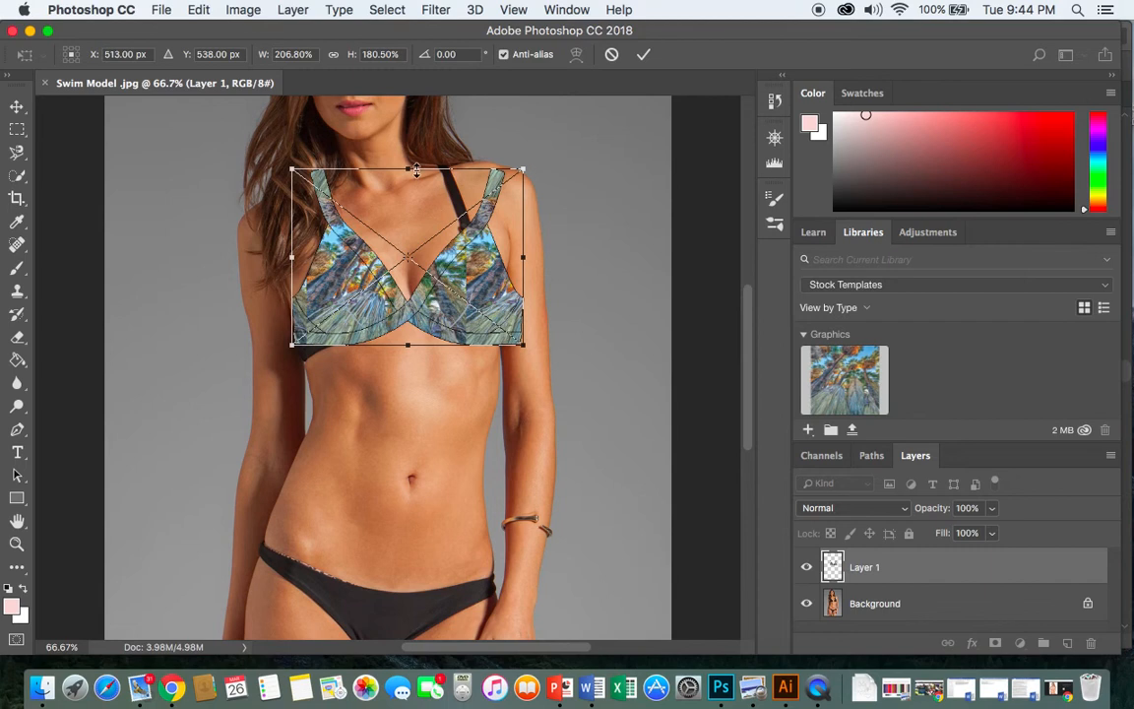
drag(415, 170, 412, 162)
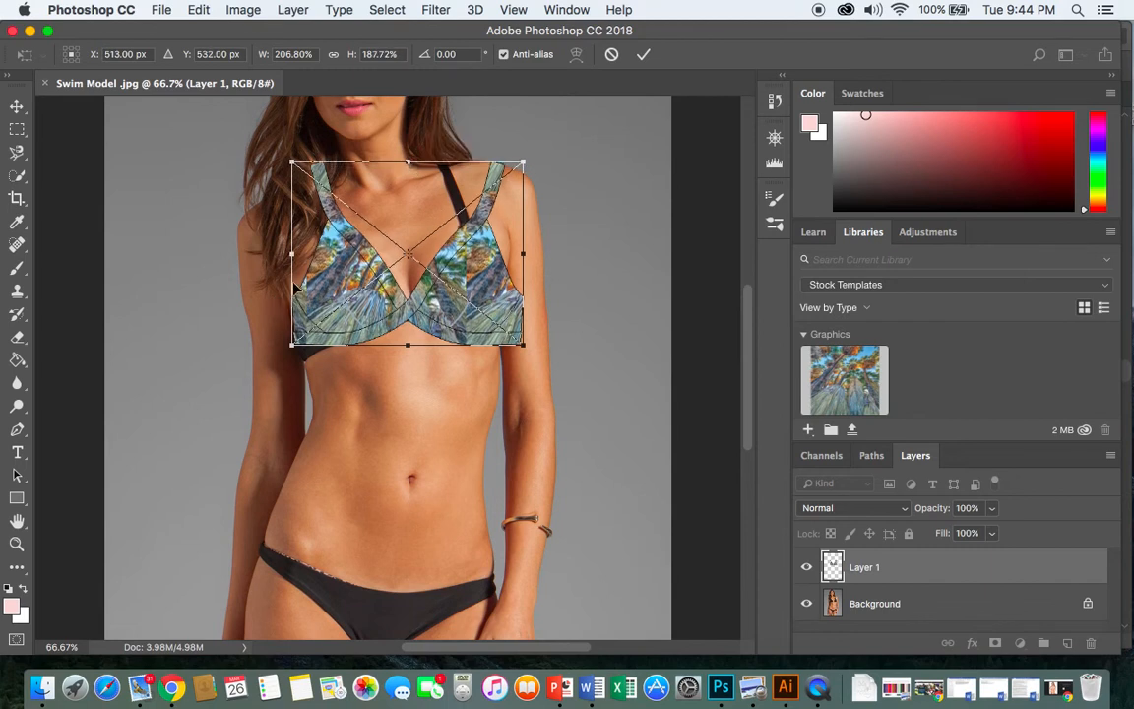
drag(292, 292, 286, 293)
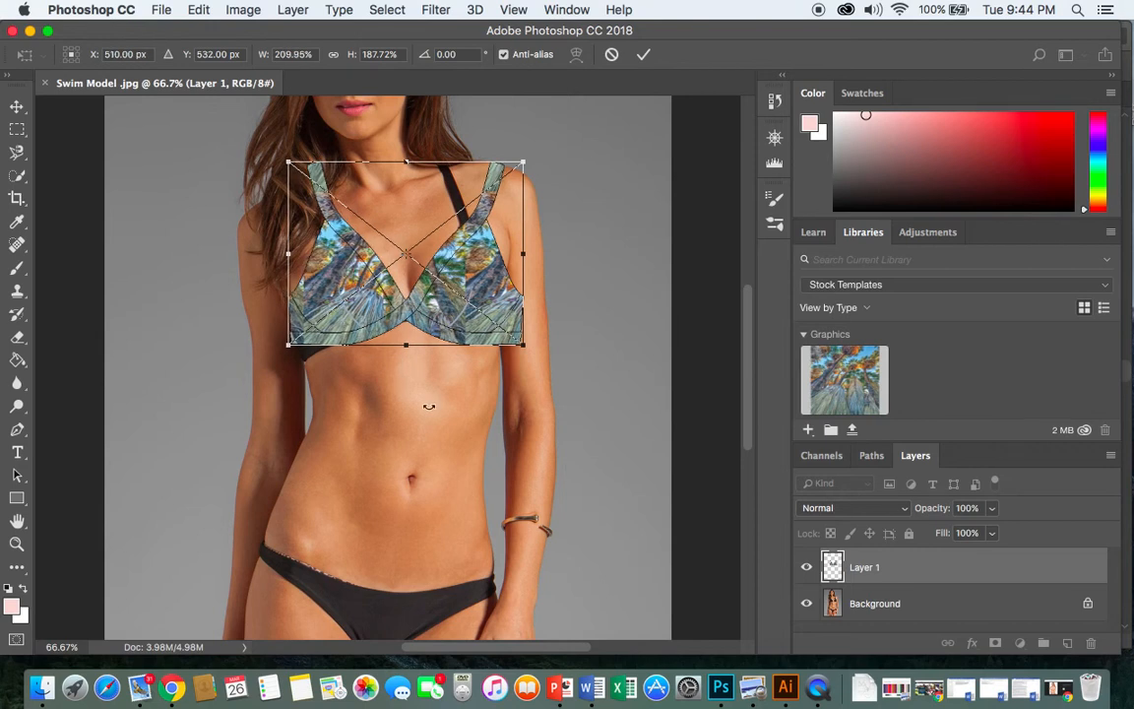
key(Return)
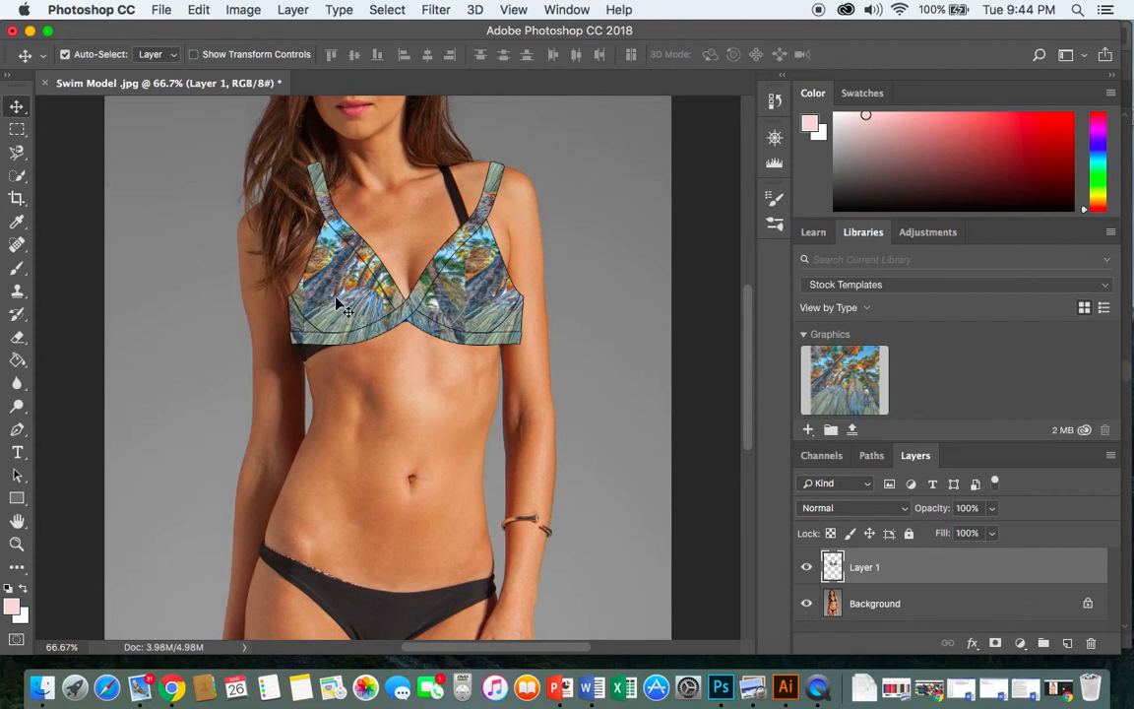
Step: Warp the printed top, pulling its lower corners and sides in to match the outline of the model's black top
click(200, 10)
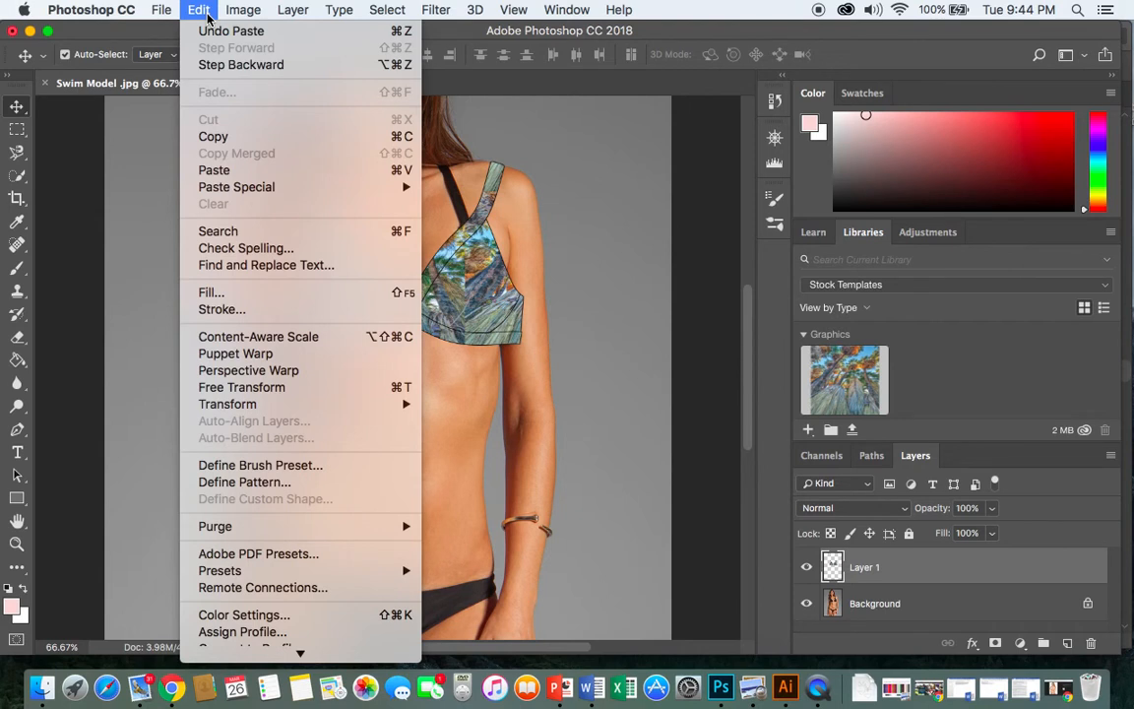
mouse_move(235, 404)
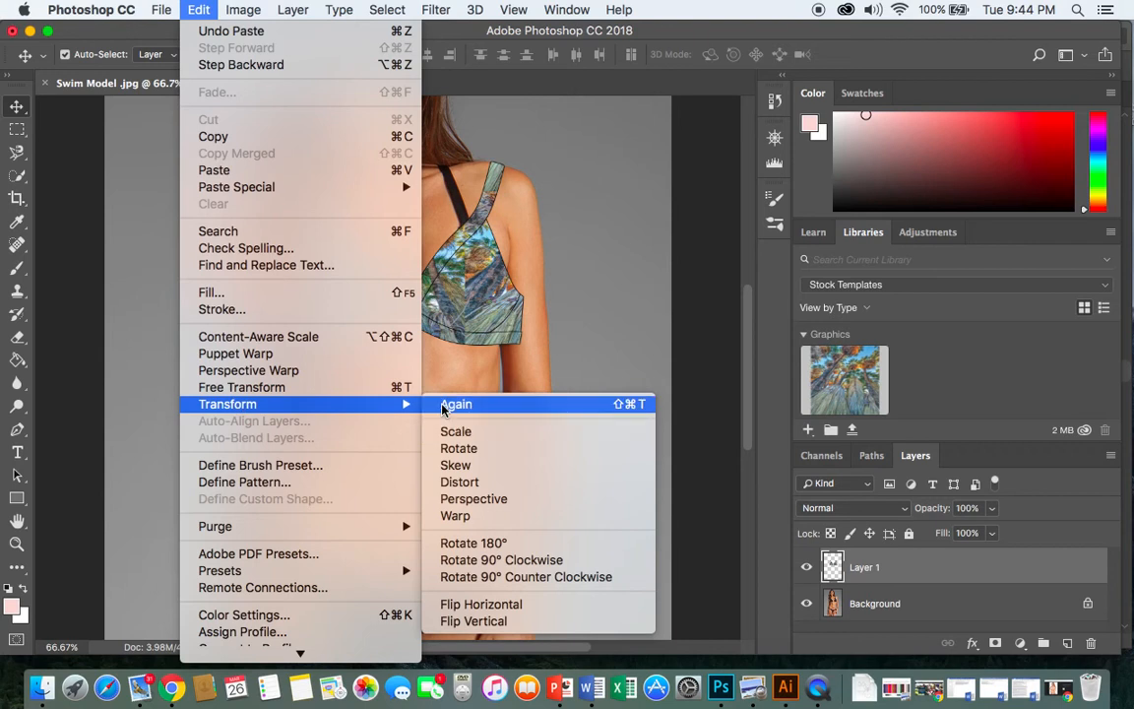
click(445, 515)
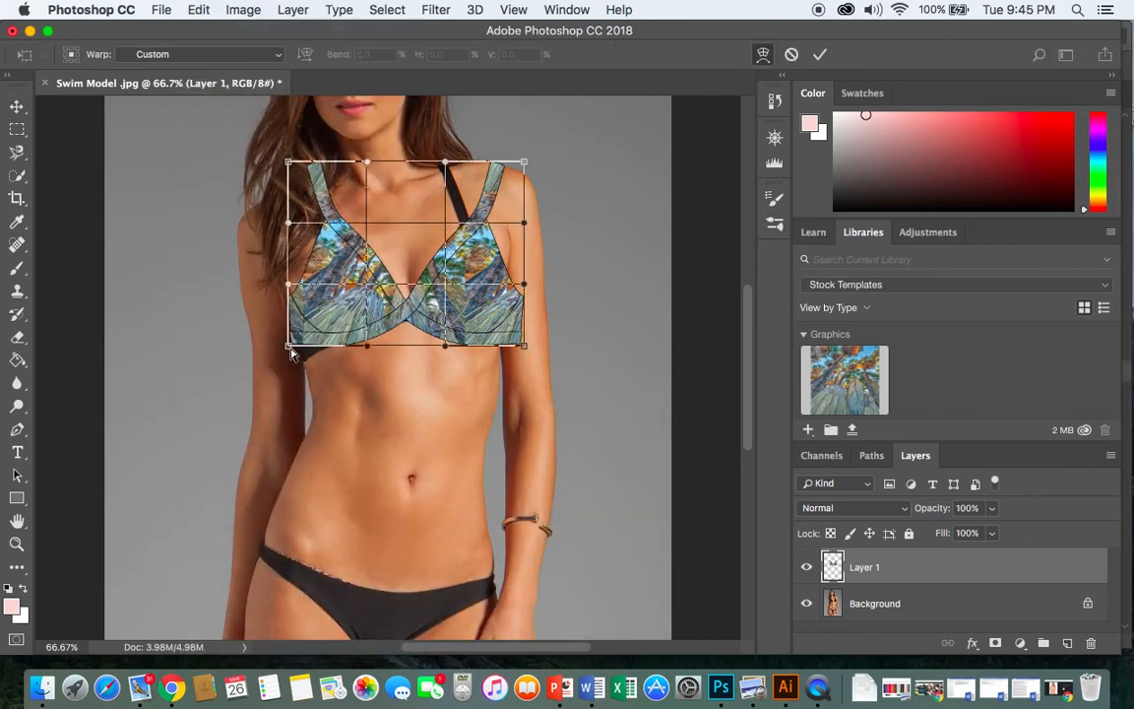
drag(290, 348, 302, 369)
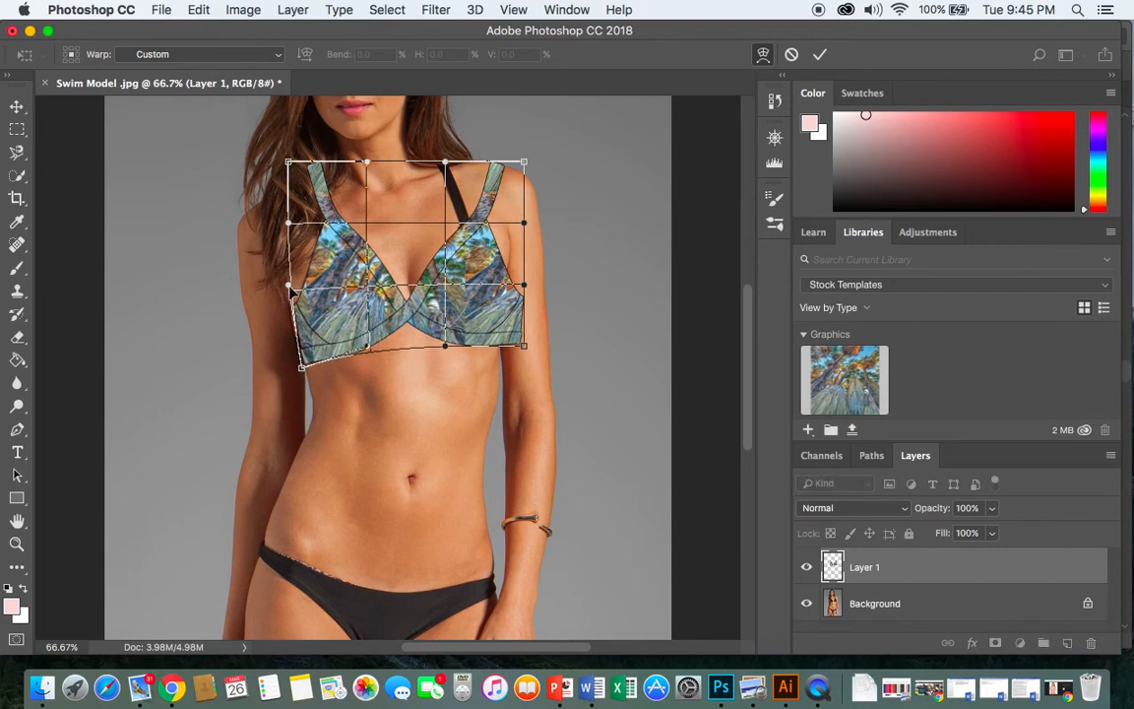
drag(284, 301, 281, 300)
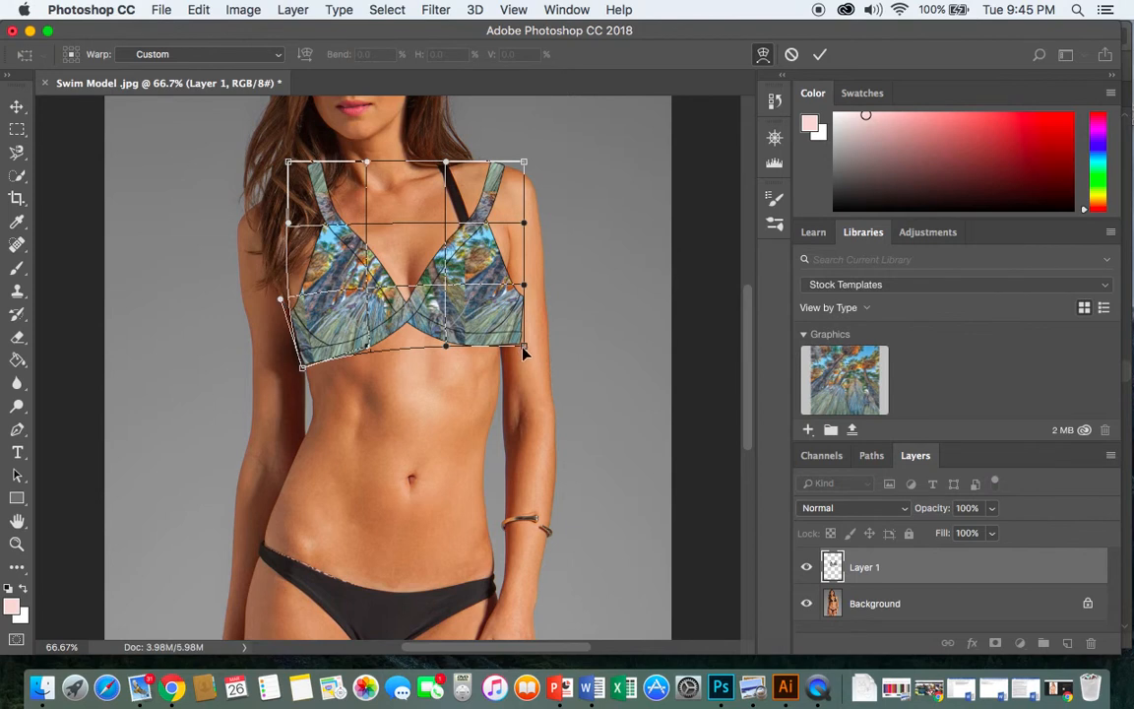
mouse_move(523, 349)
mouse_down()
mouse_move(488, 344)
mouse_move(504, 342)
mouse_up()
drag(522, 286, 505, 287)
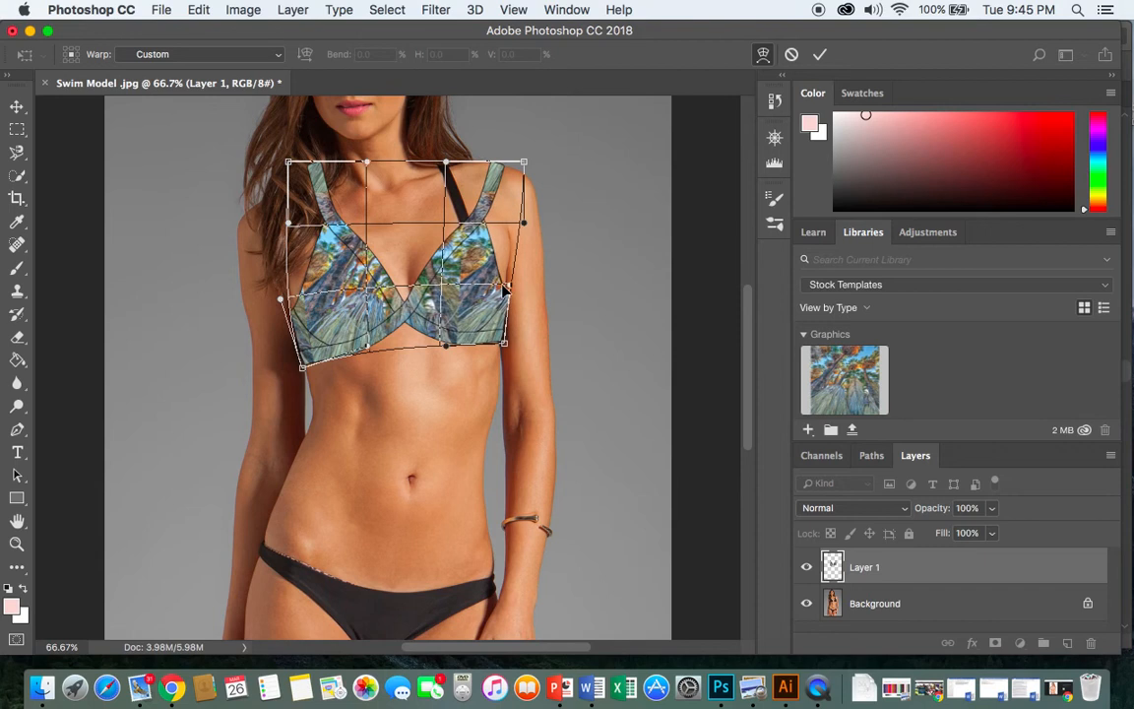
drag(506, 287, 510, 286)
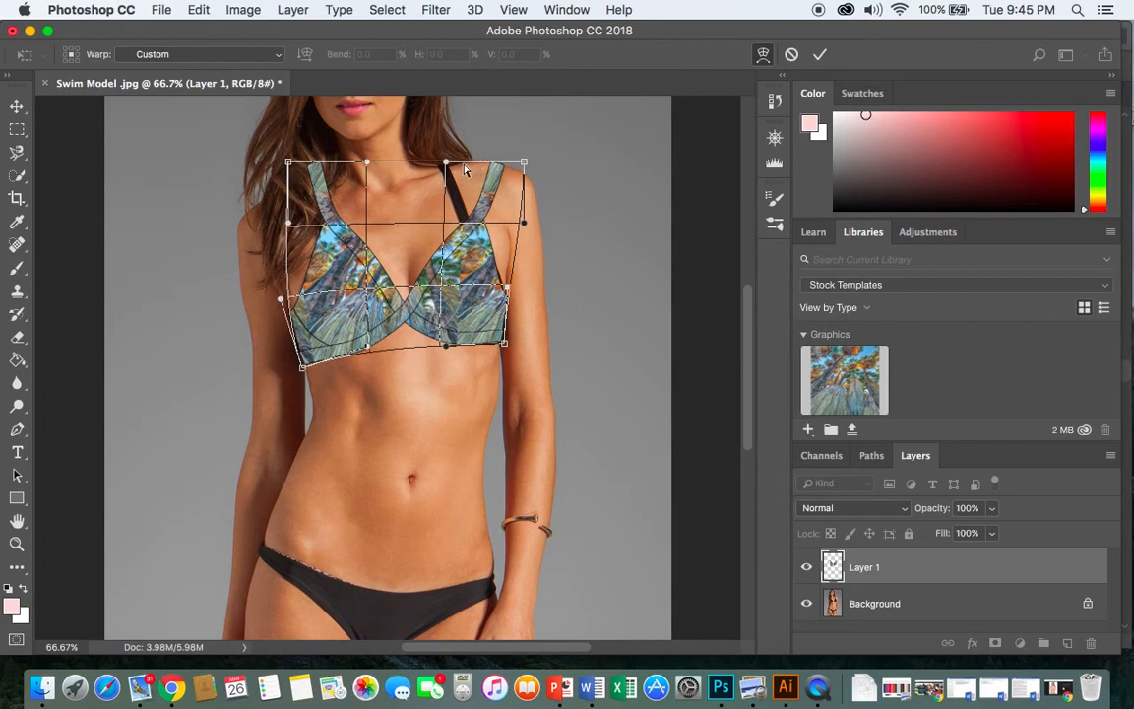
Step: Warp the upper corners inward so the printed straps follow the model's shoulders and cover the visible black strap
drag(482, 162, 474, 162)
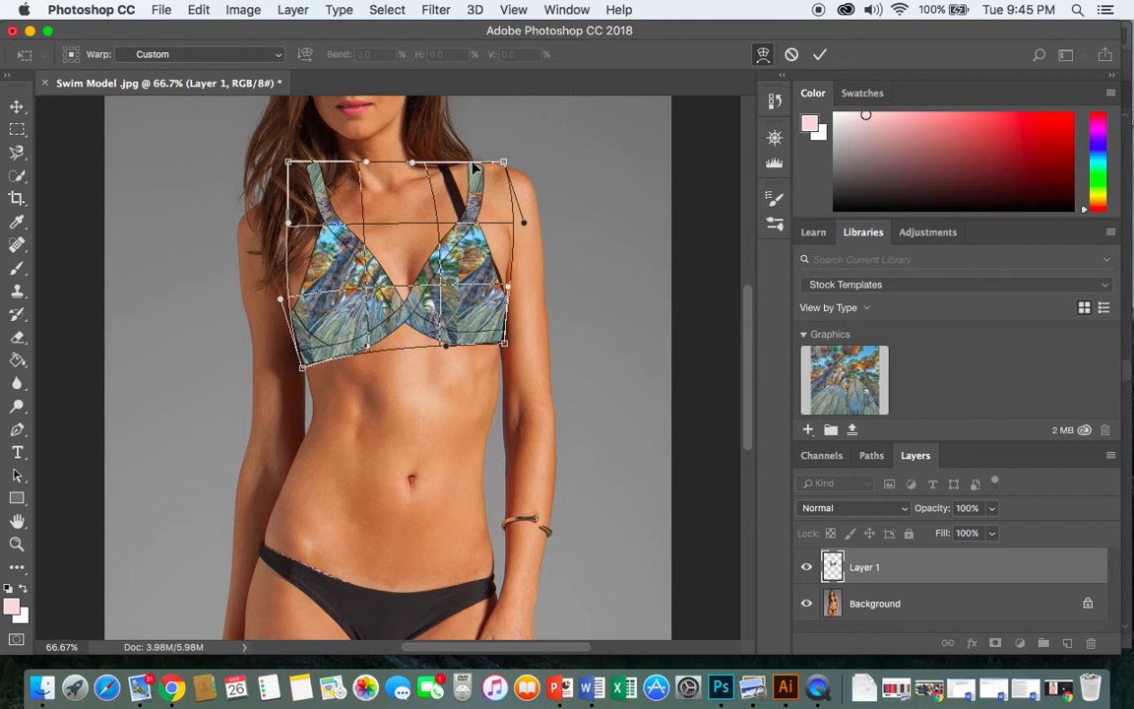
drag(452, 167, 440, 170)
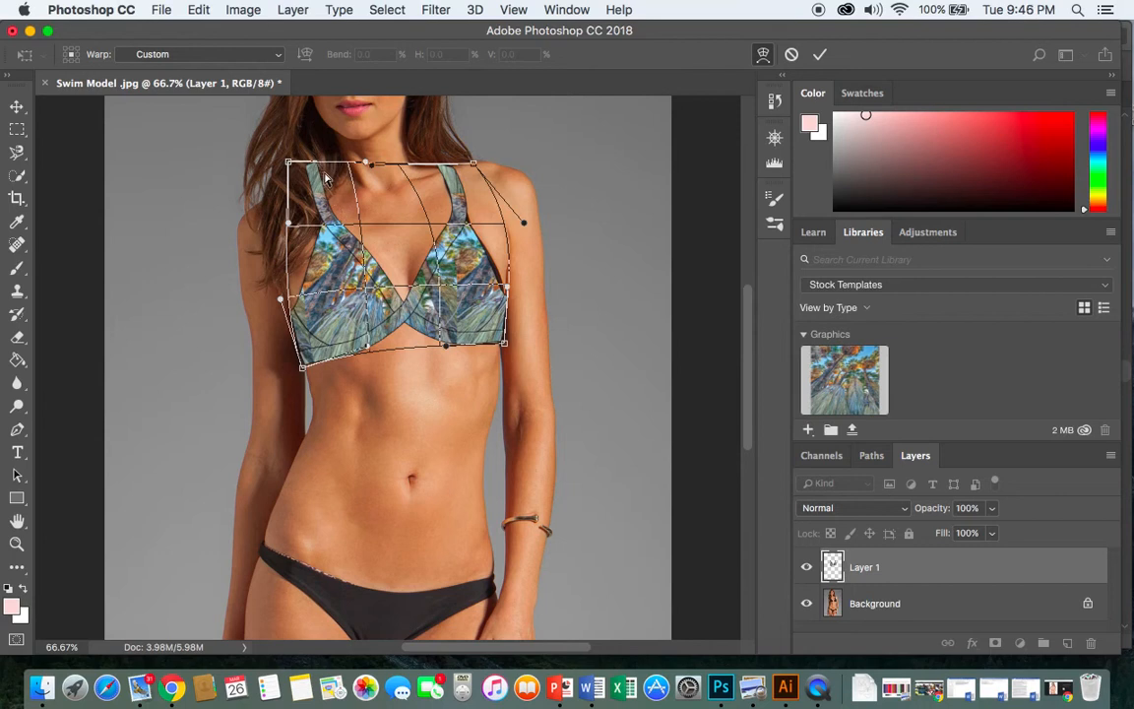
drag(287, 165, 308, 190)
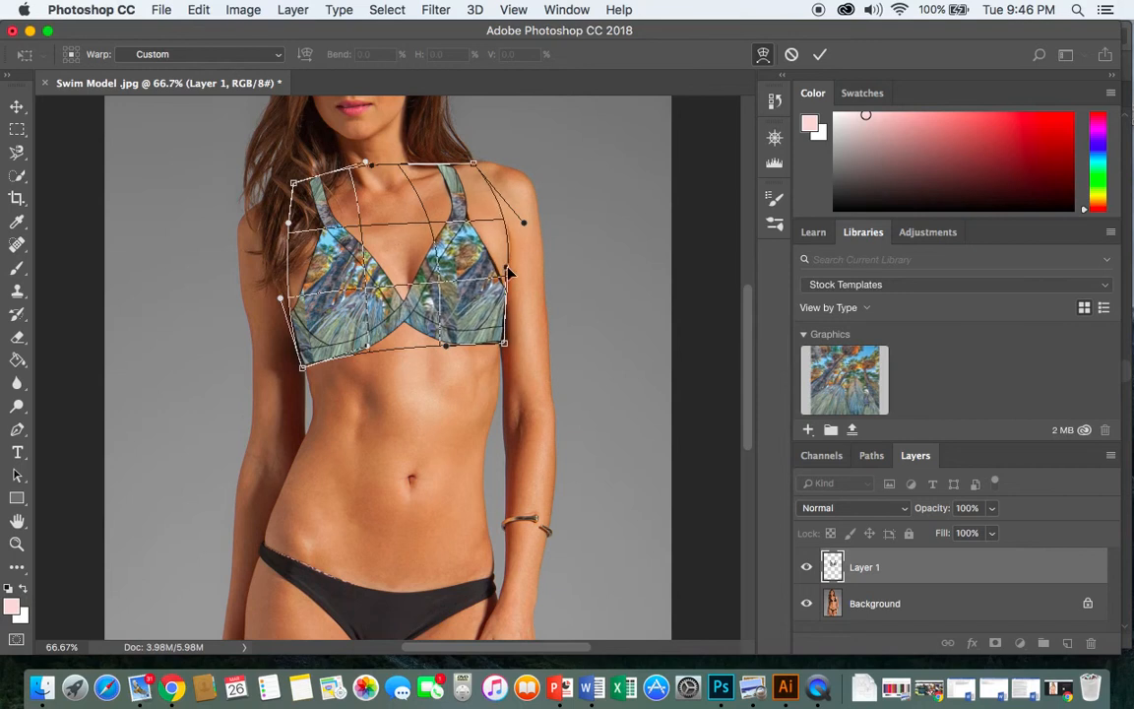
Step: Refine the warp along the printed top's right side and lower edge to cover the remaining black fabric, and apply it
drag(514, 261, 517, 261)
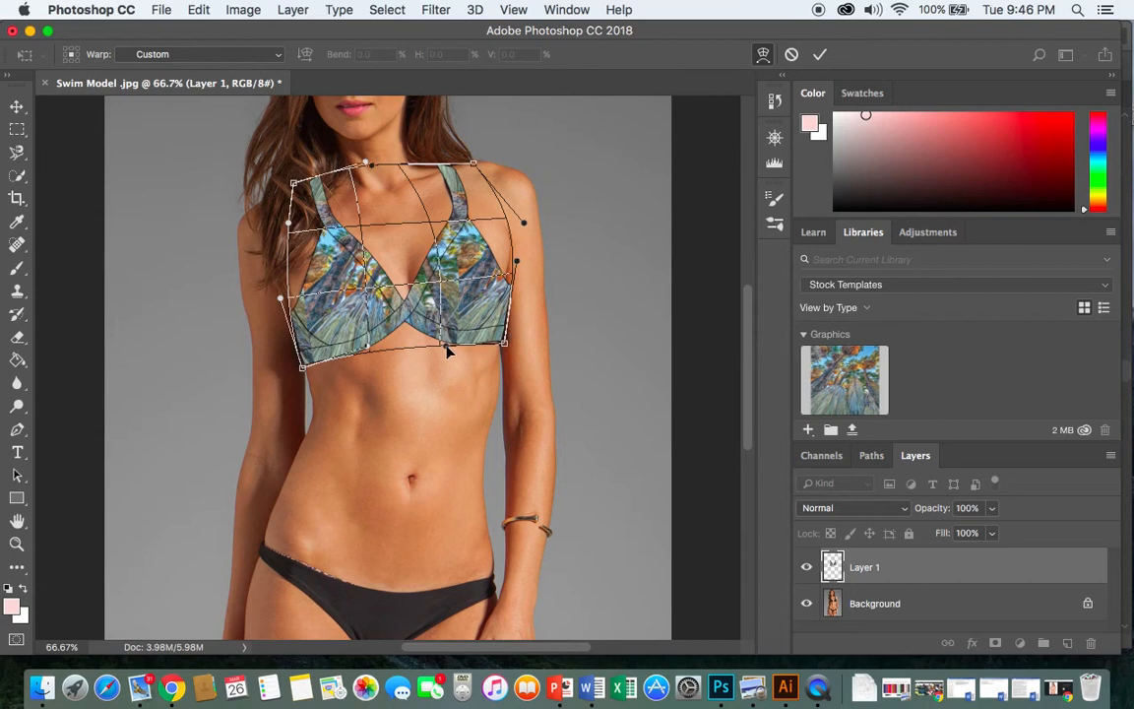
drag(456, 347, 461, 347)
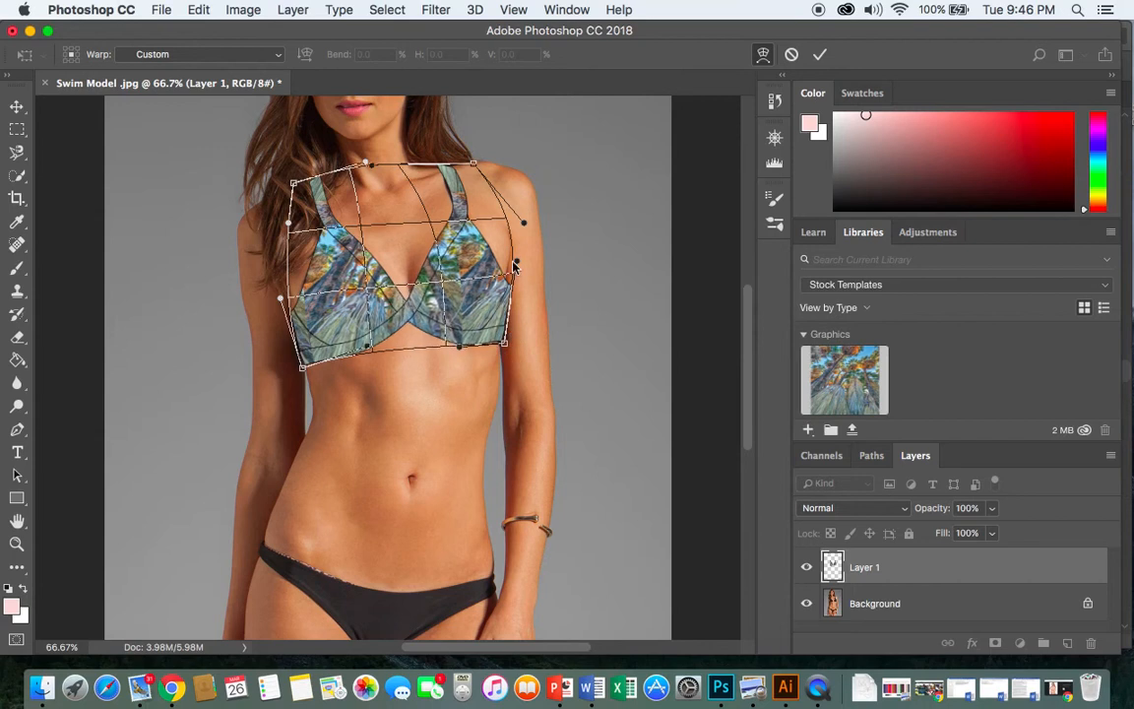
drag(517, 263, 500, 270)
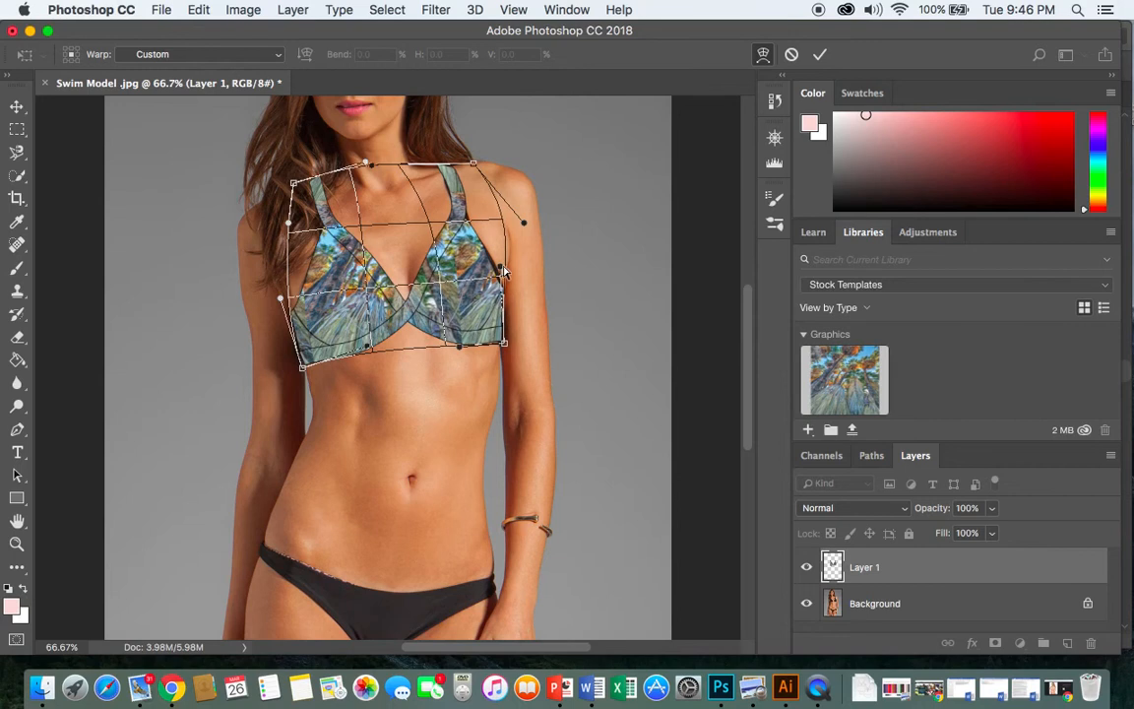
drag(508, 270, 511, 267)
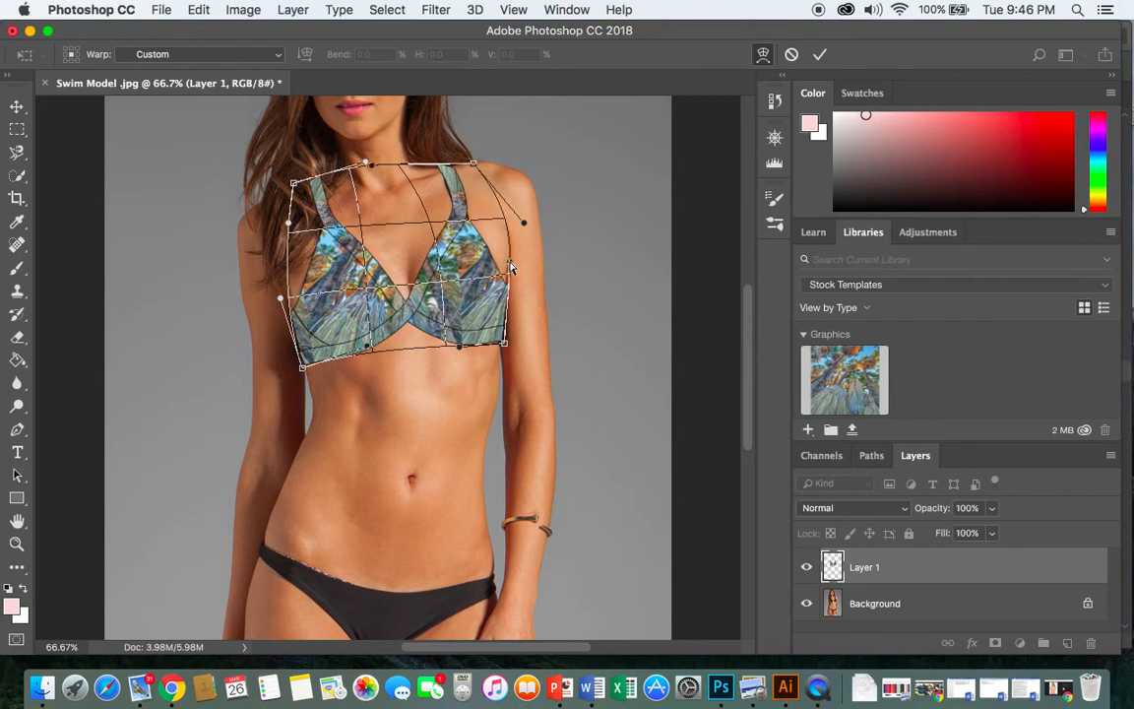
mouse_move(505, 344)
mouse_down()
mouse_move(500, 332)
mouse_move(505, 354)
mouse_up()
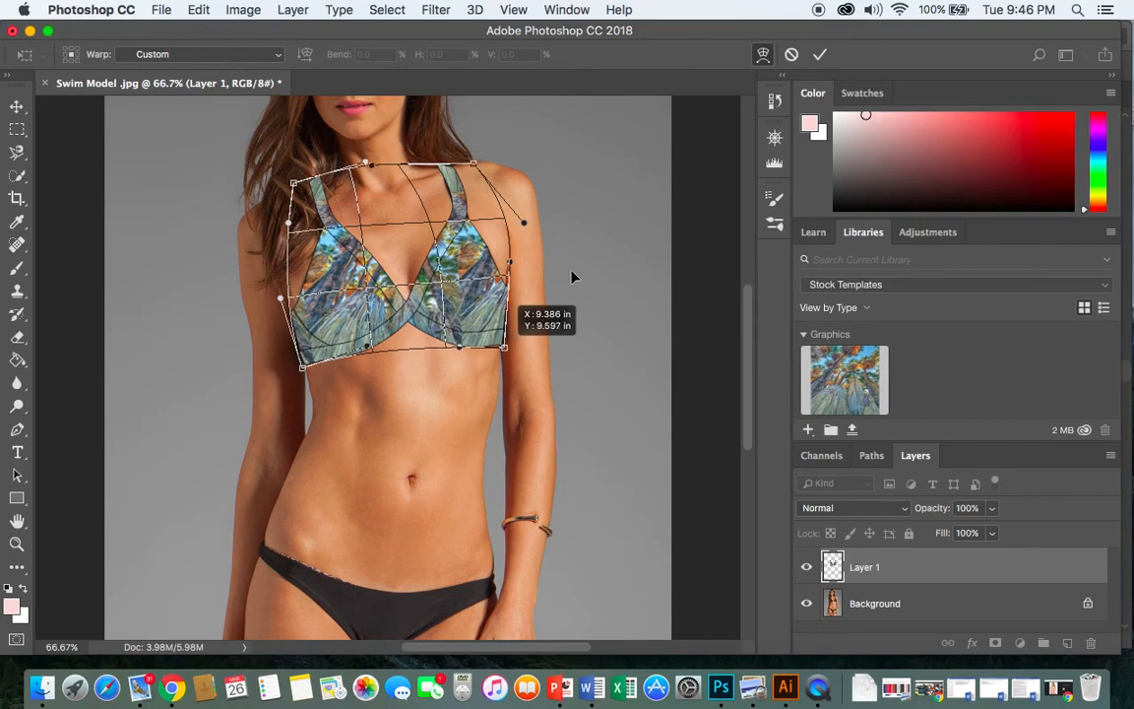
key(Return)
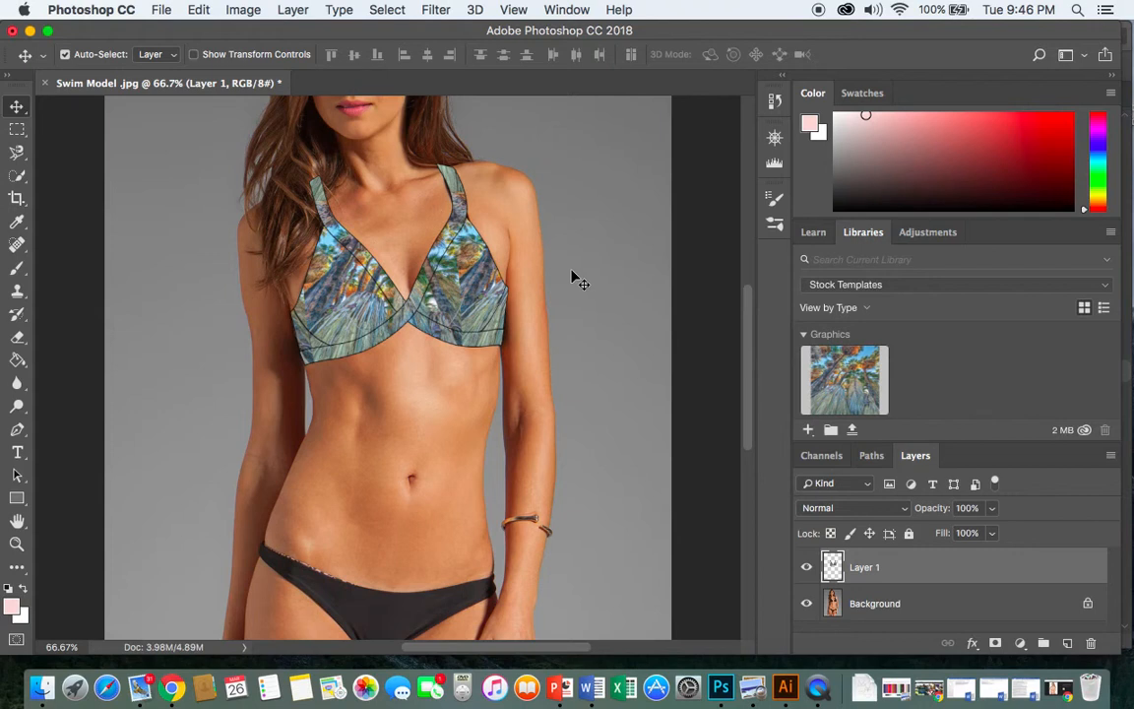
key(super+minus)
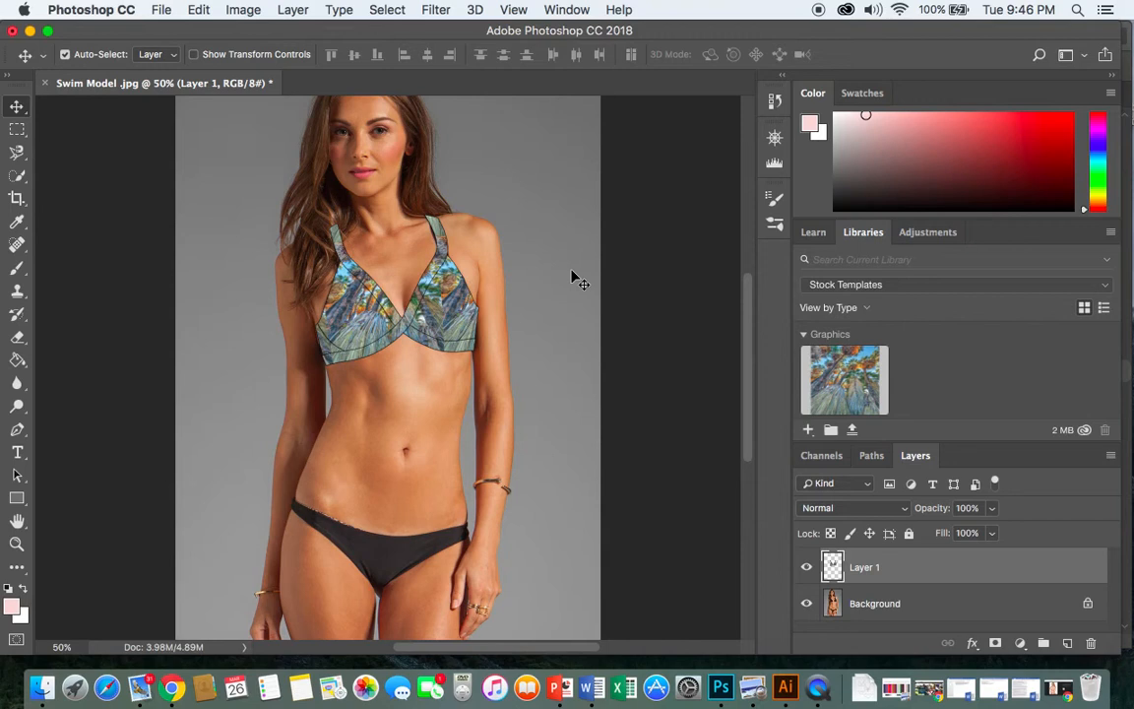
key(super+minus)
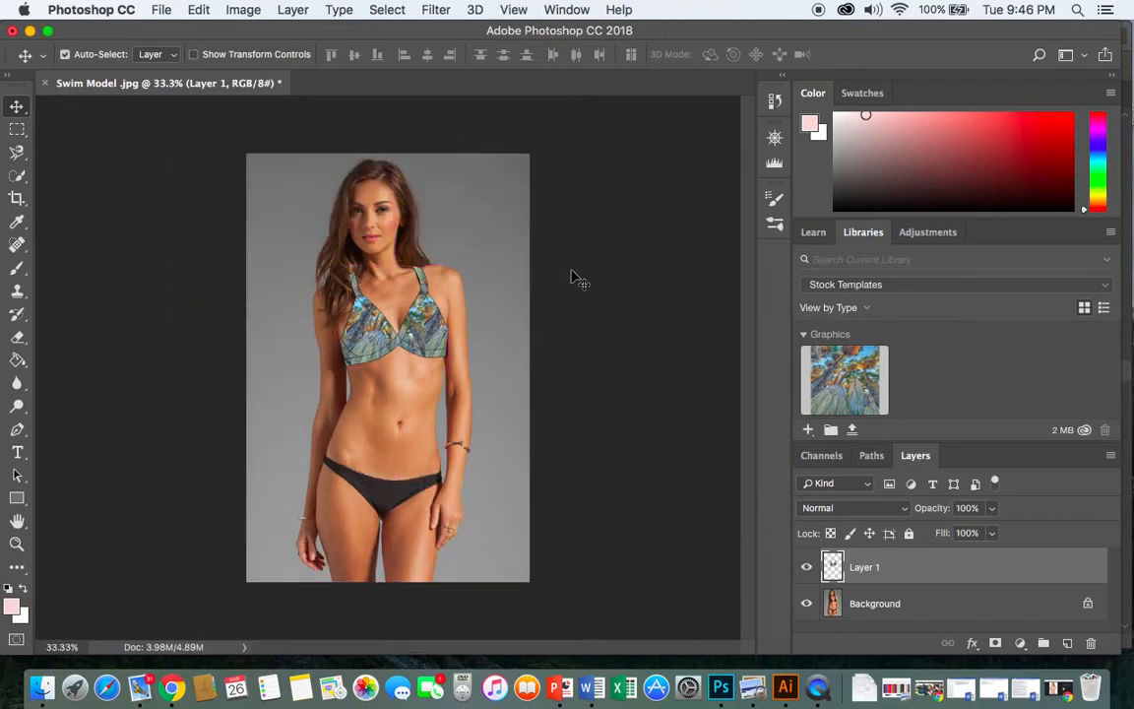
key(super+plus)
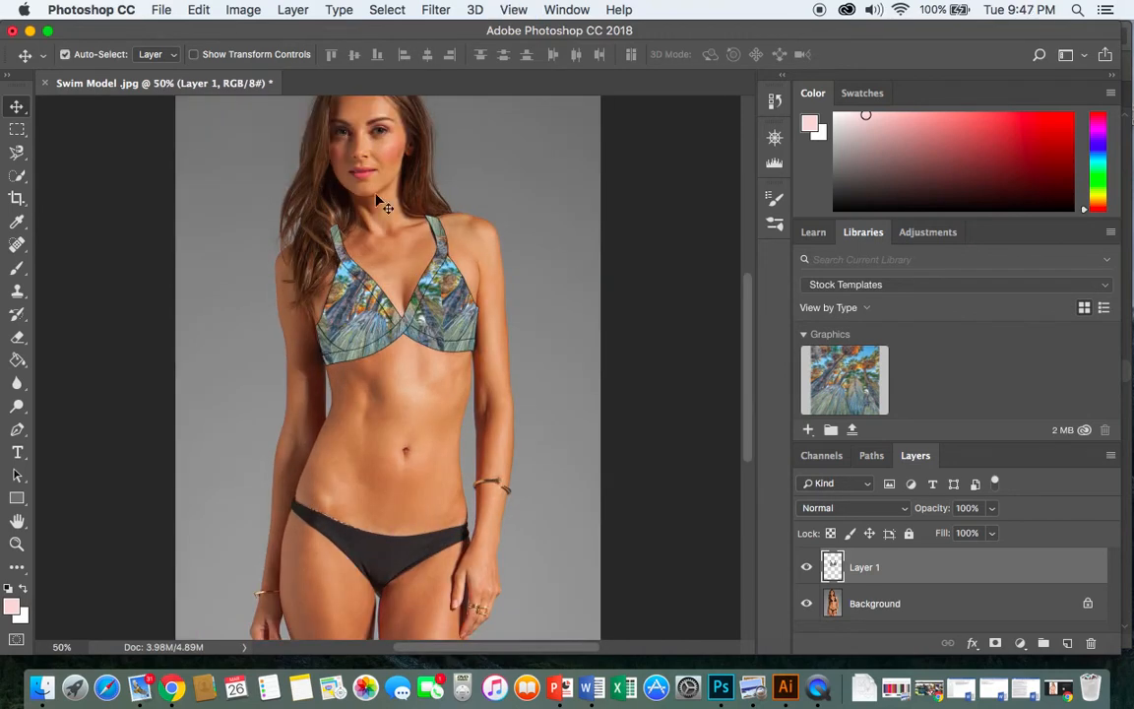
scroll(494, 224, down, 1)
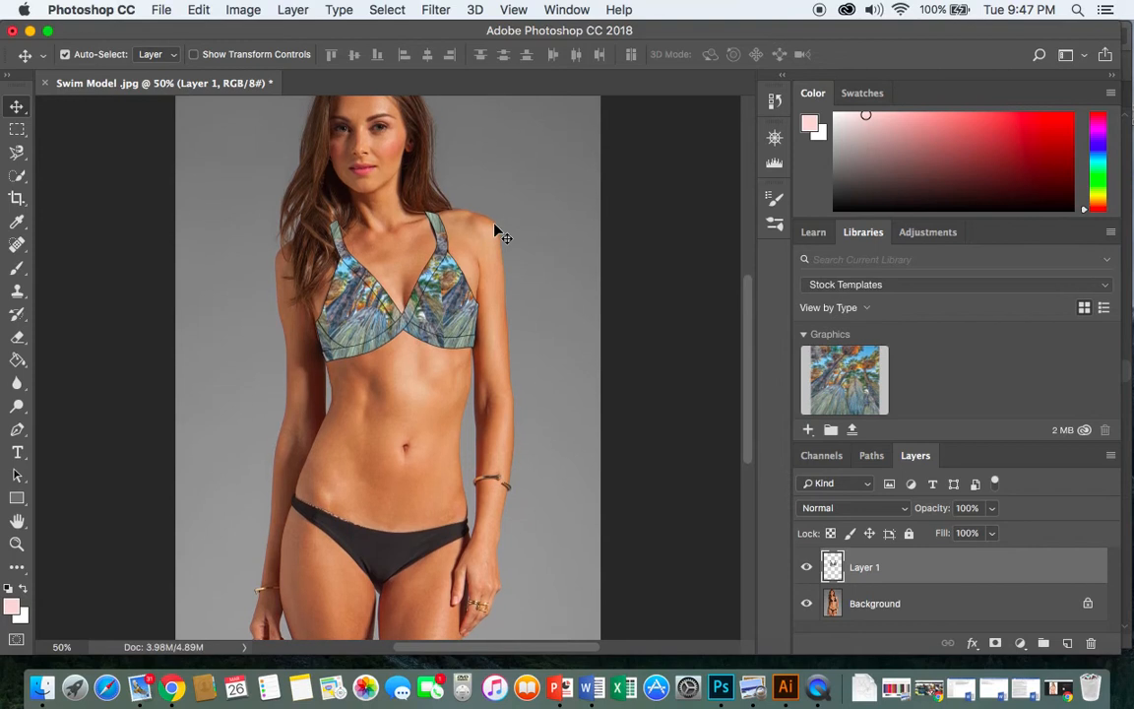
scroll(494, 225, up, 1)
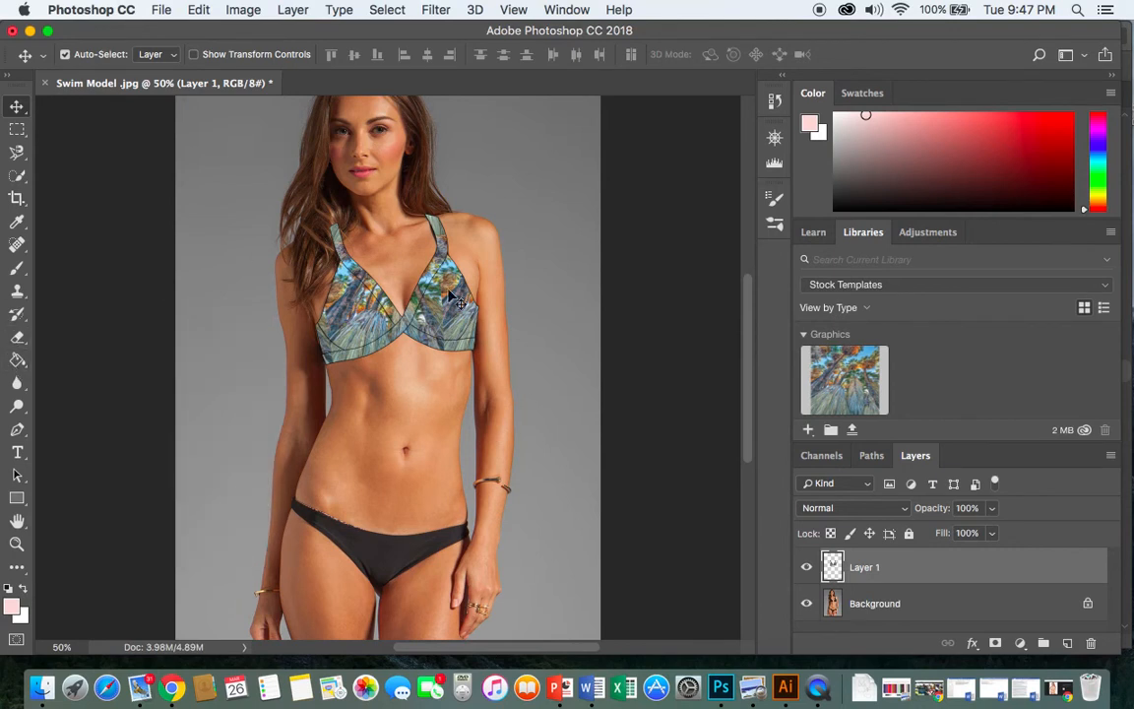
scroll(461, 347, up, 1)
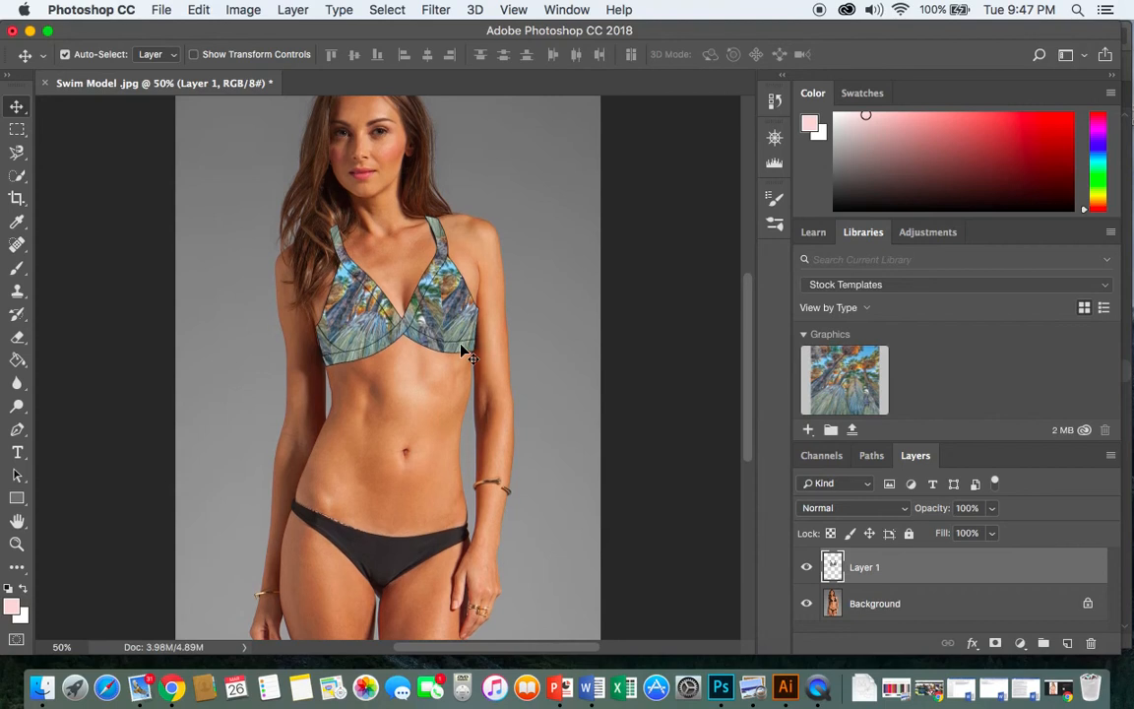
scroll(462, 352, up, 3)
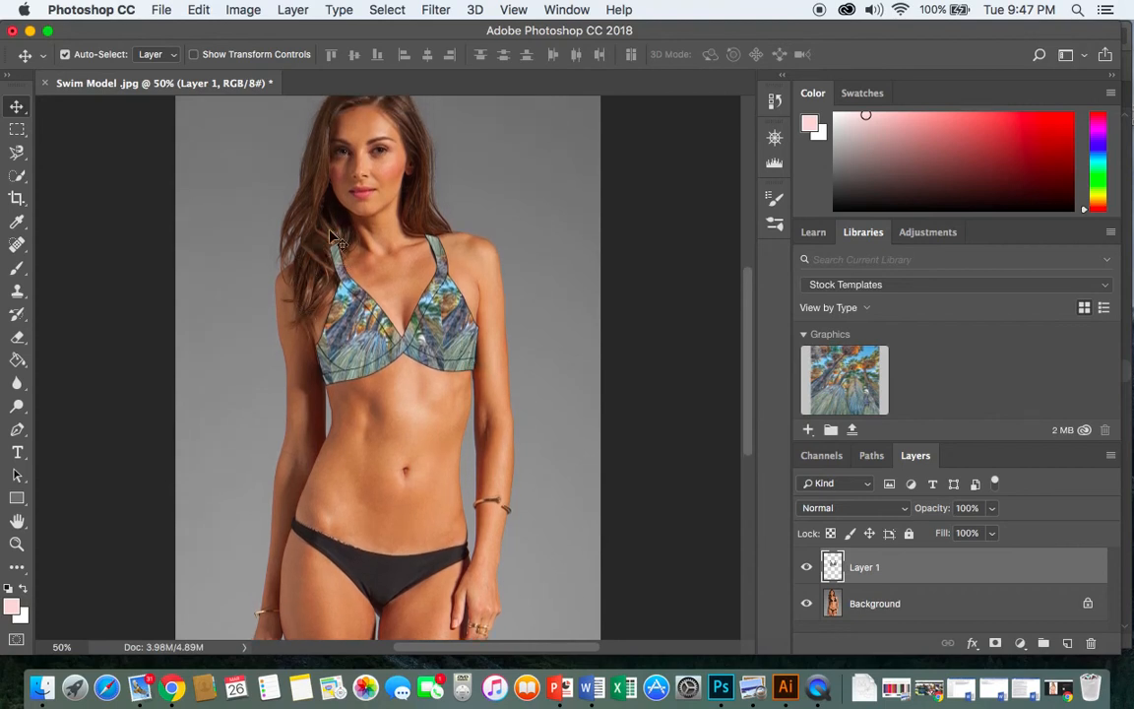
scroll(486, 284, up, 1)
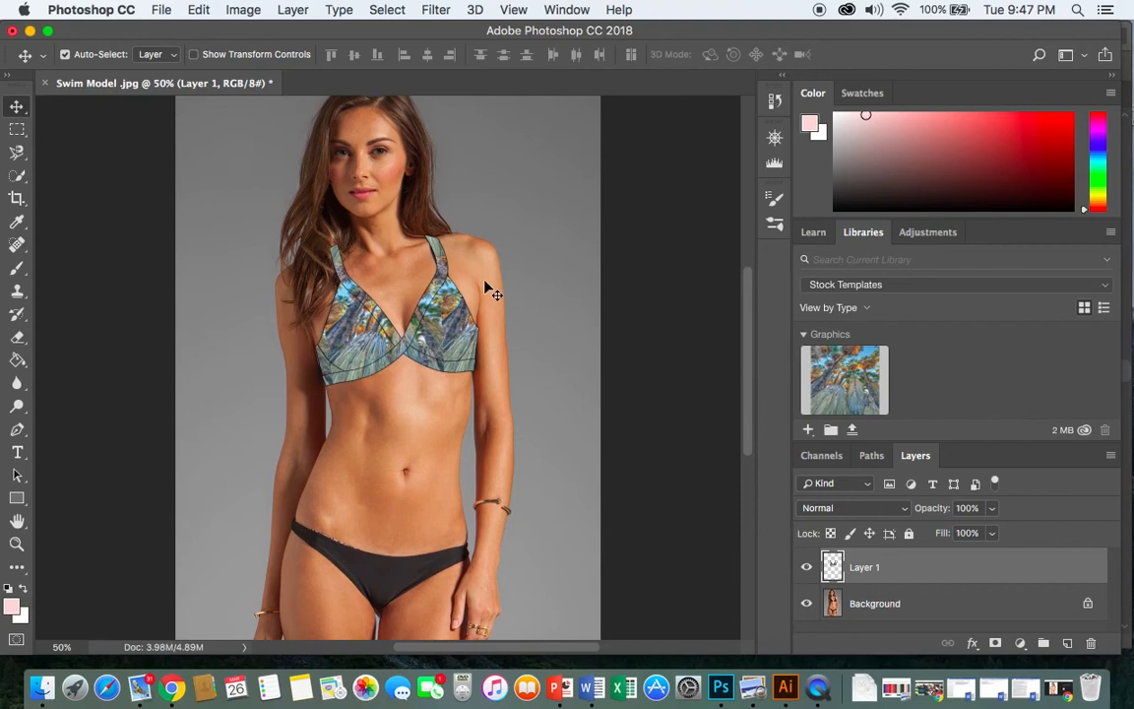
scroll(471, 267, up, 1)
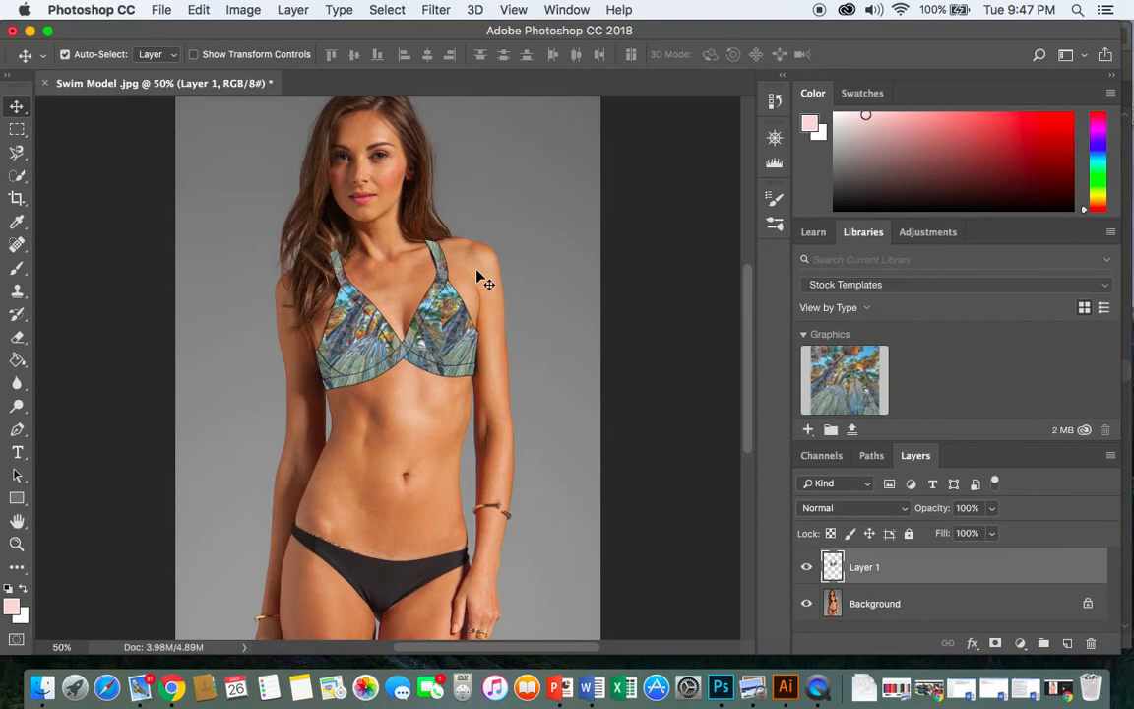
click(325, 234)
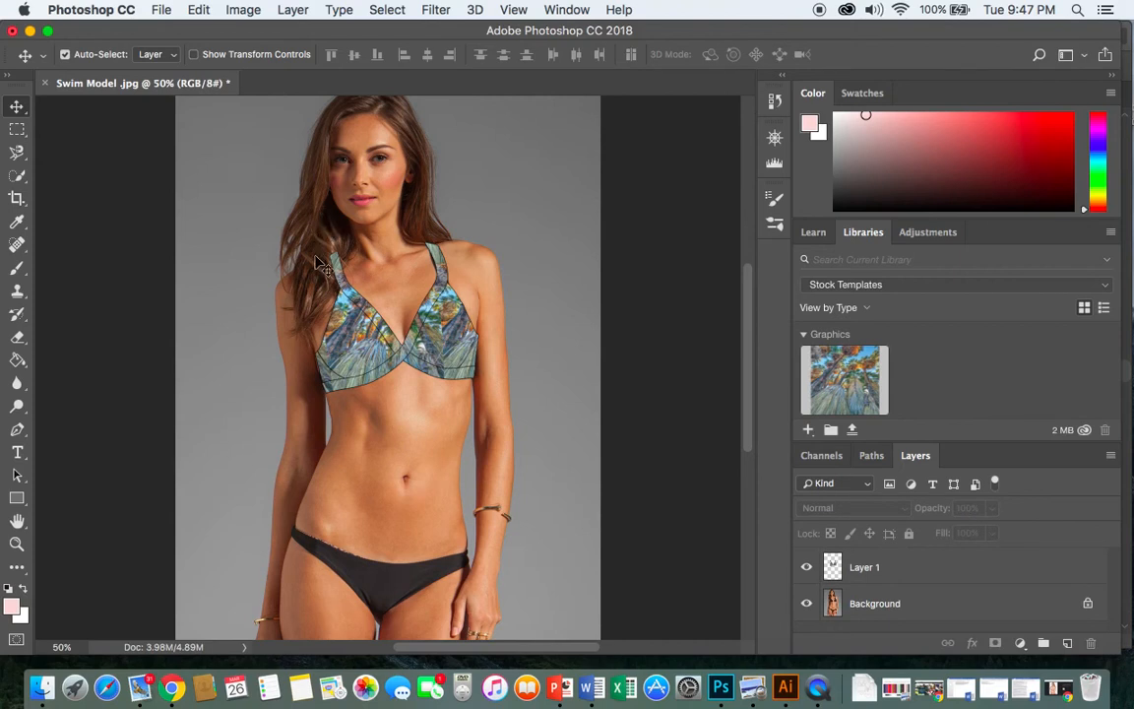
key(super+equal)
key(super+equal)
scroll(328, 245, up, 3)
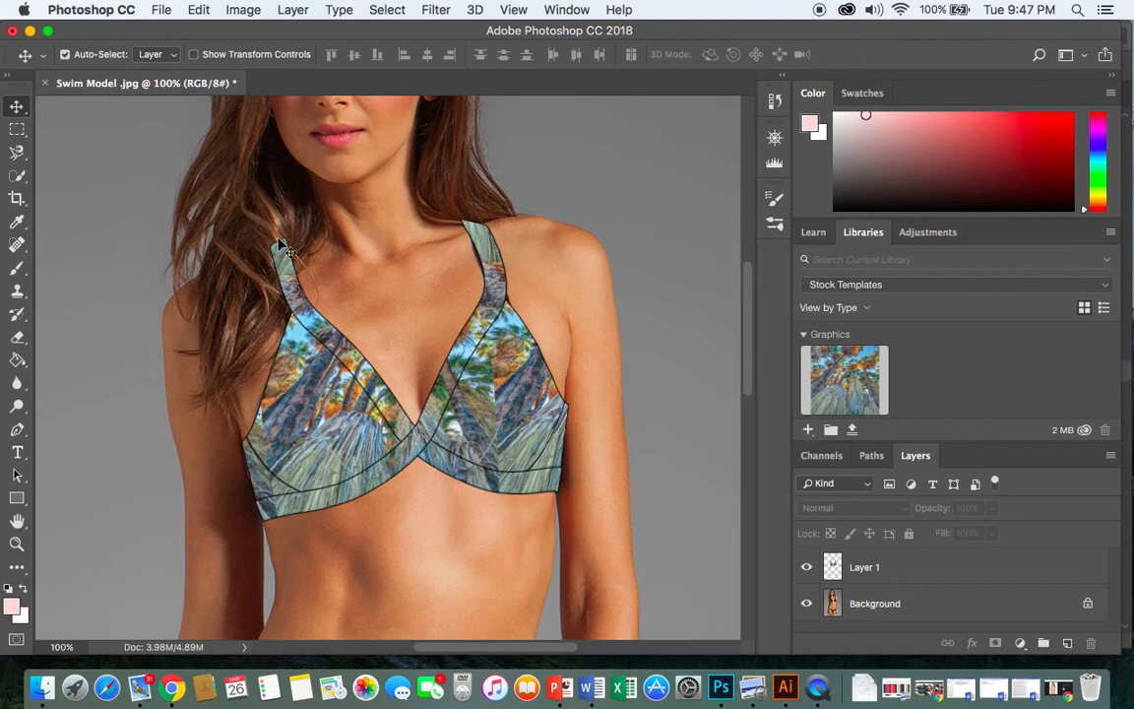
click(16, 153)
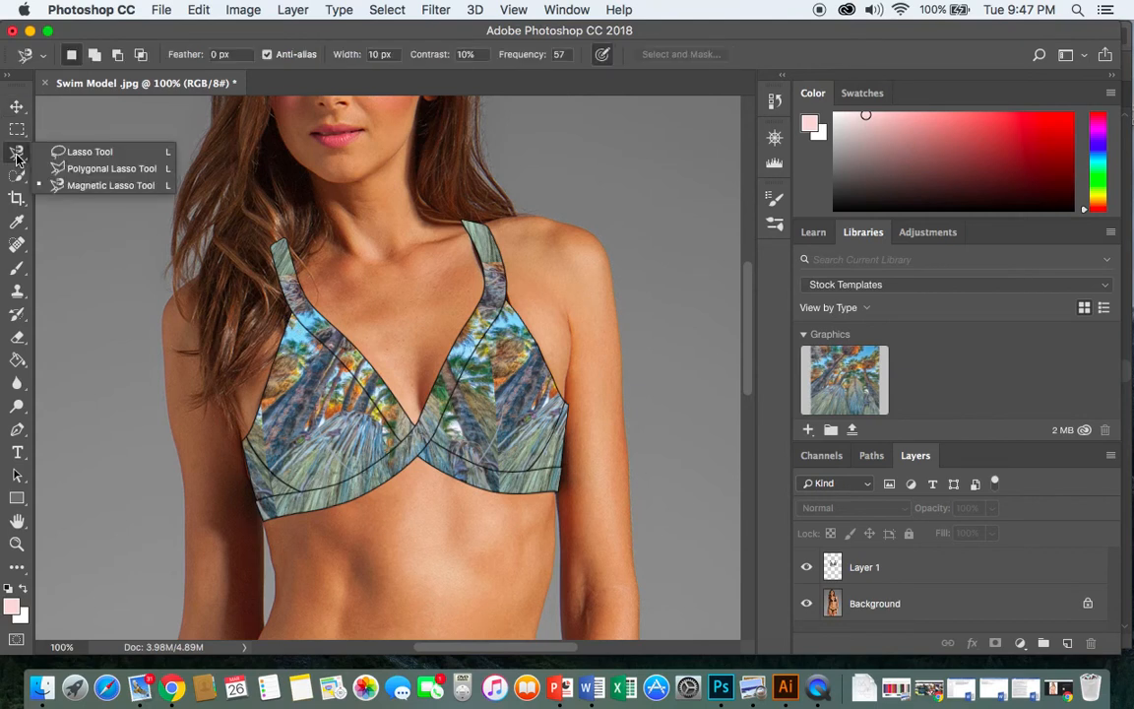
click(108, 184)
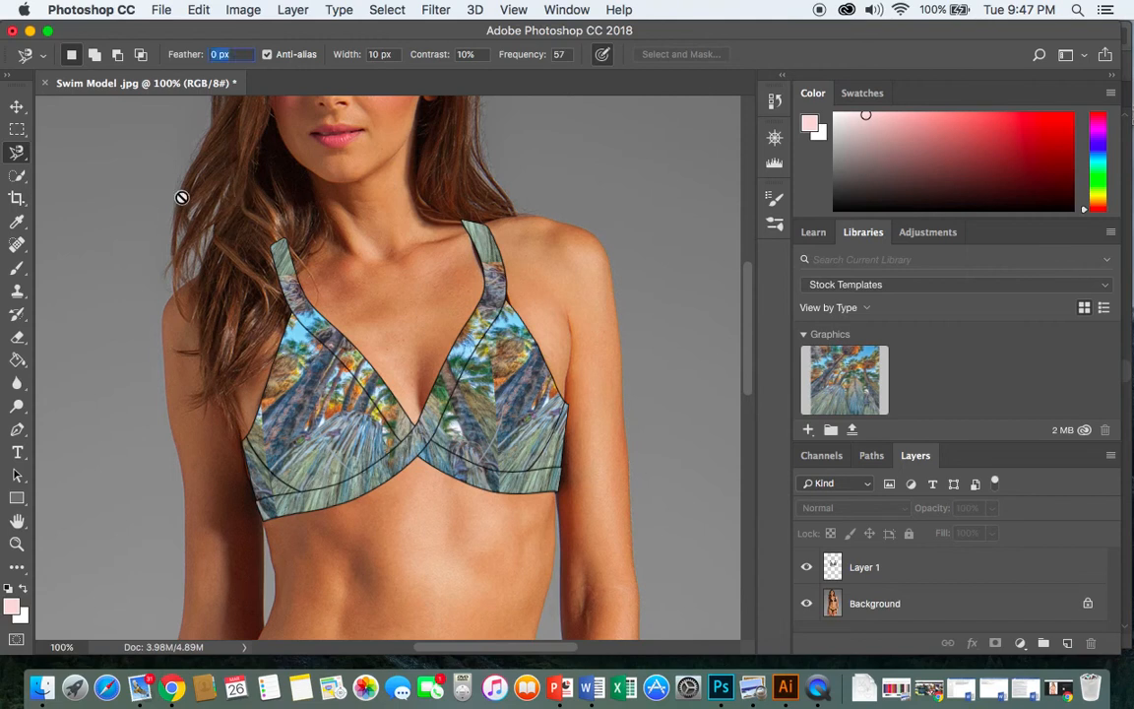
key(v)
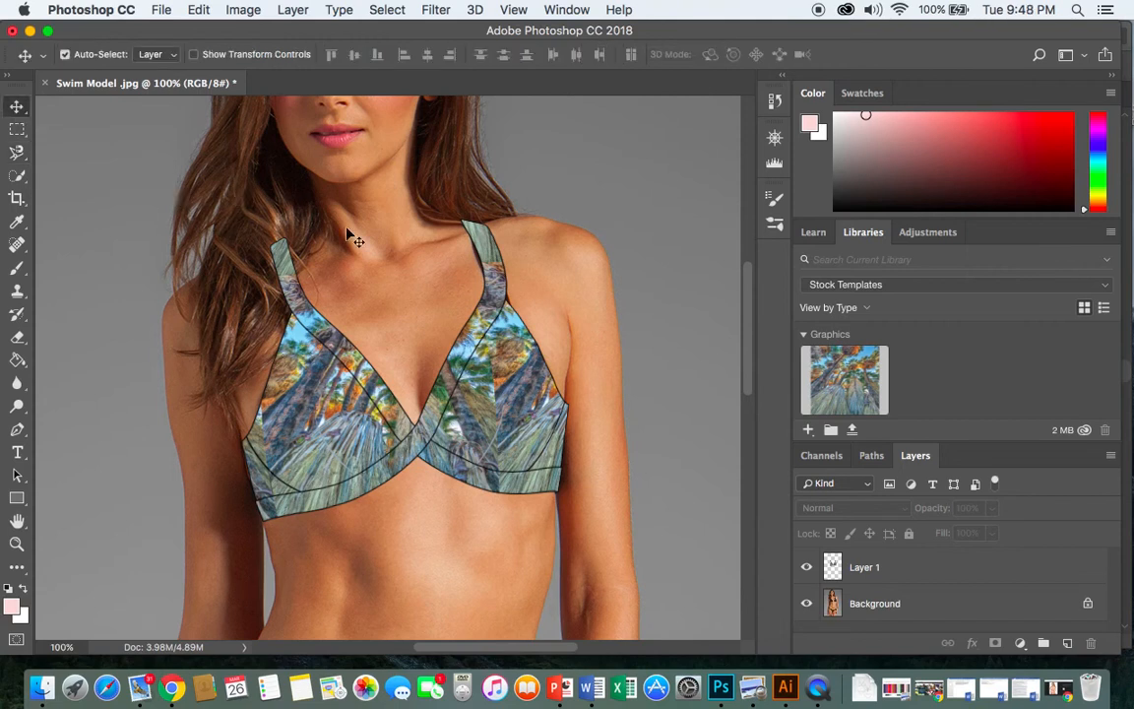
click(407, 254)
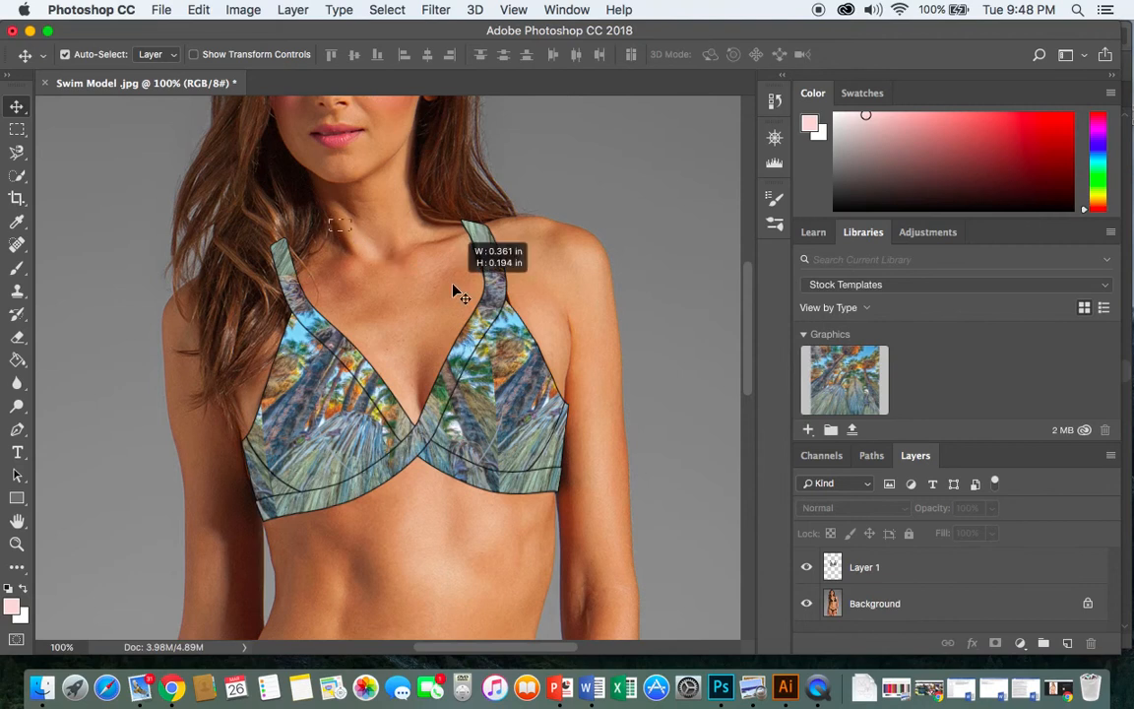
Step: Select the Background photo layer and unlock it so it becomes a regular editable layer
click(867, 604)
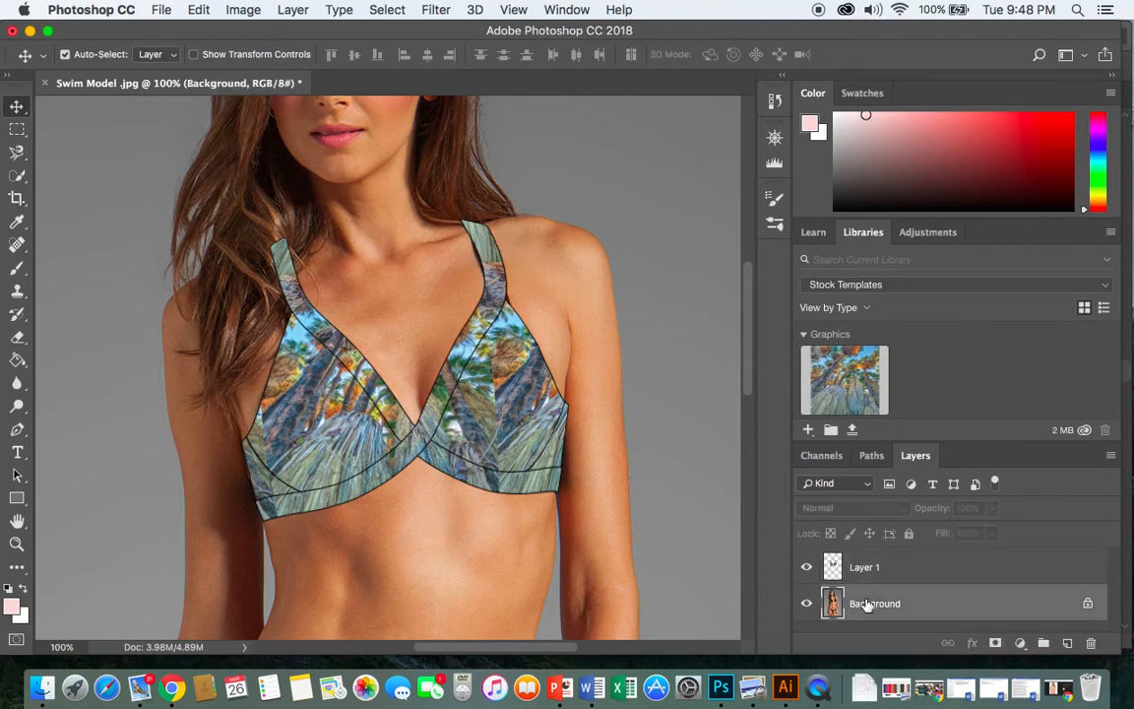
click(465, 246)
click(935, 603)
click(1089, 606)
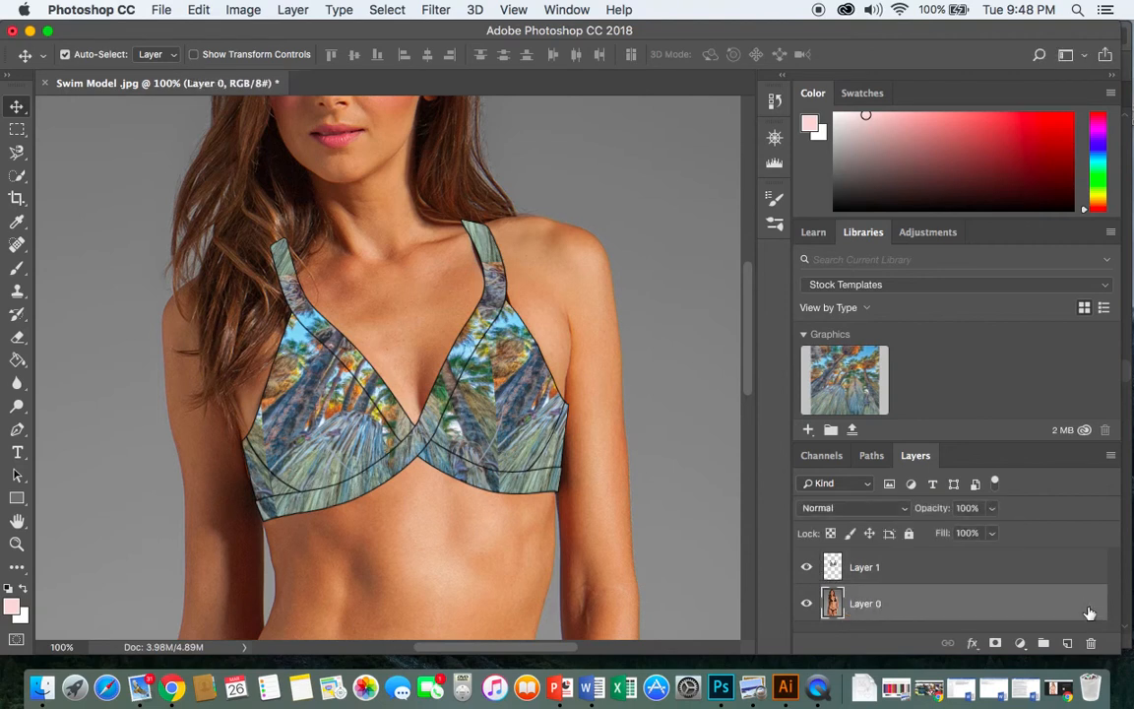
drag(380, 229, 378, 266)
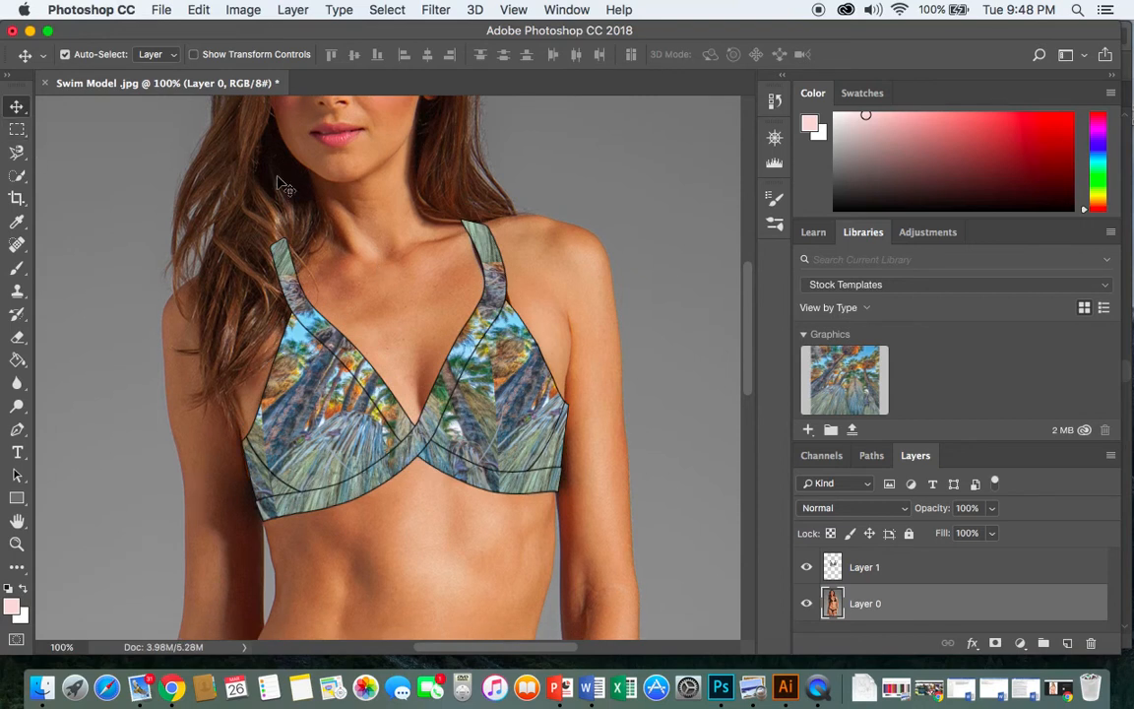
Step: Outline the hair lock beside the covered shoulder strap with the Magnetic Lasso and copy it onto its own layer
click(13, 154)
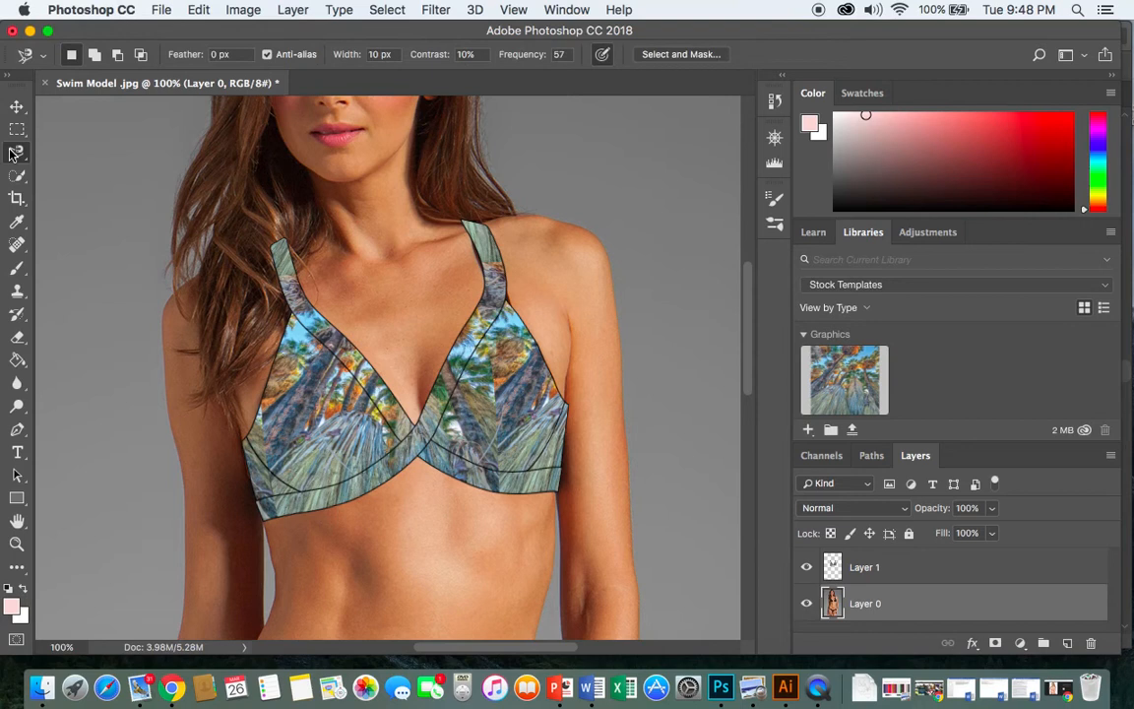
click(244, 187)
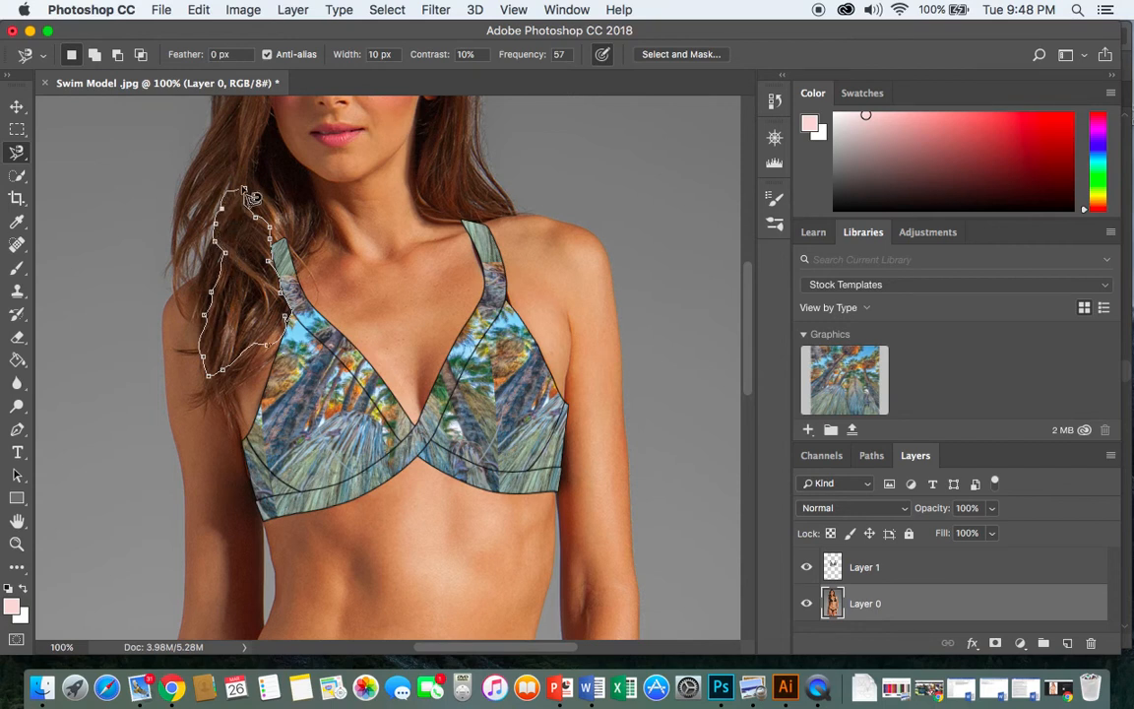
click(255, 198)
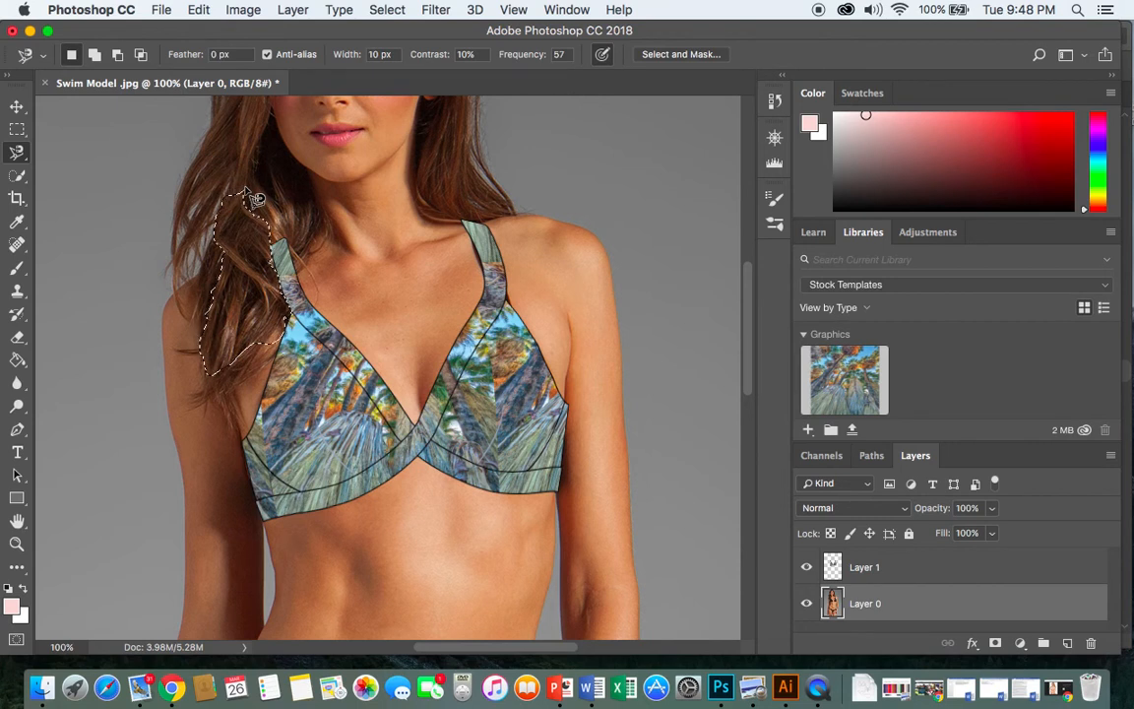
key(super+c)
key(super+v)
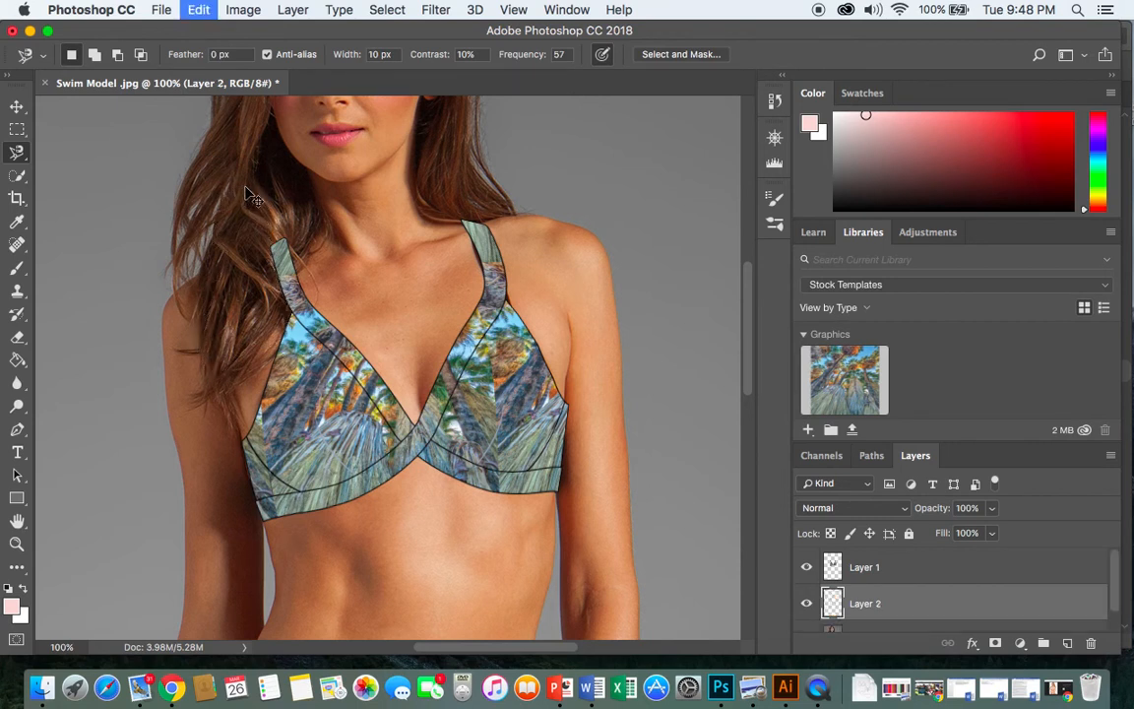
Step: Move the copied hair over the printed strap beside it and bring its layer to the front
click(16, 107)
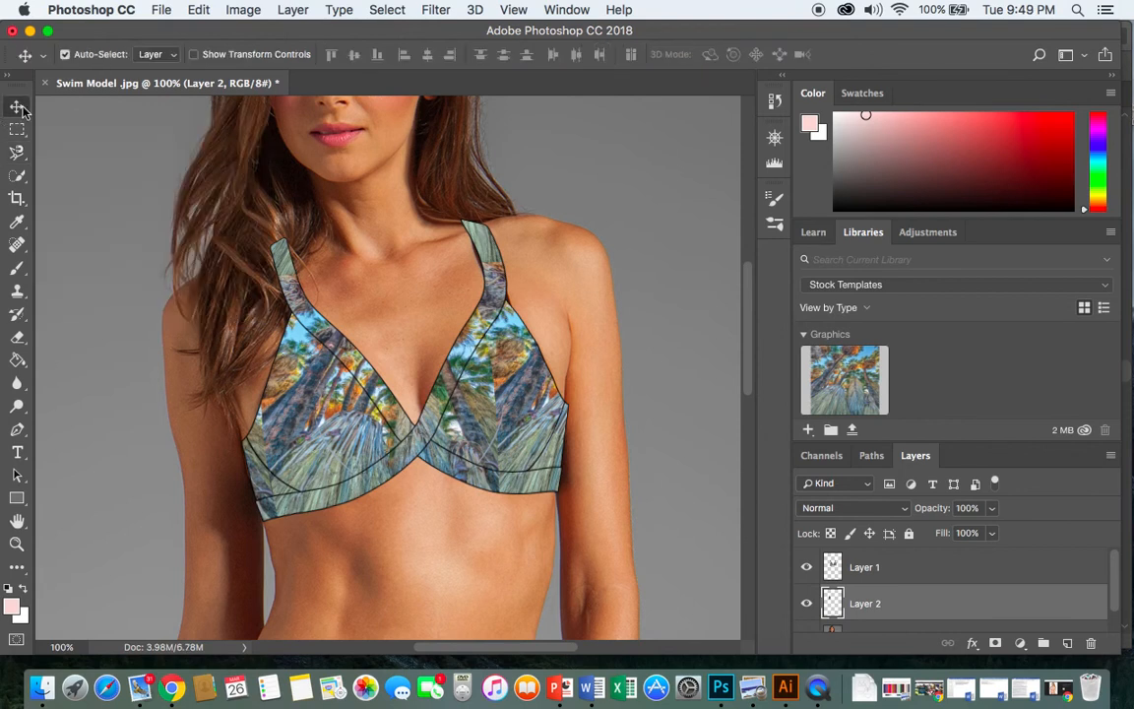
drag(240, 252, 285, 257)
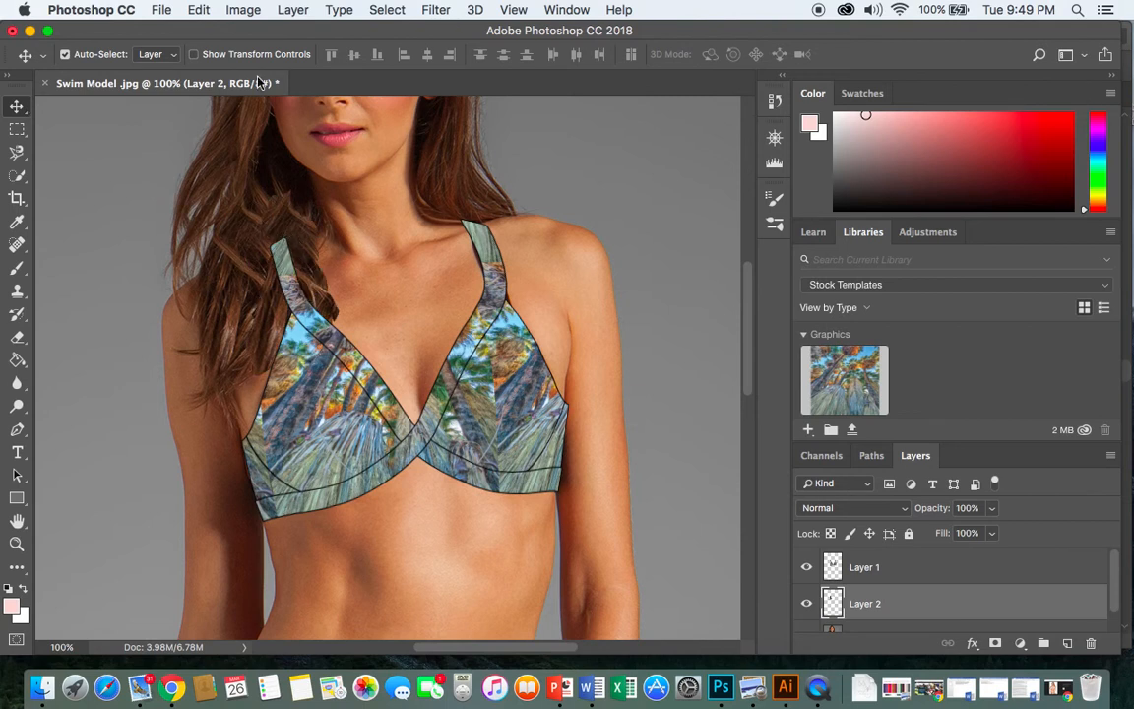
click(292, 11)
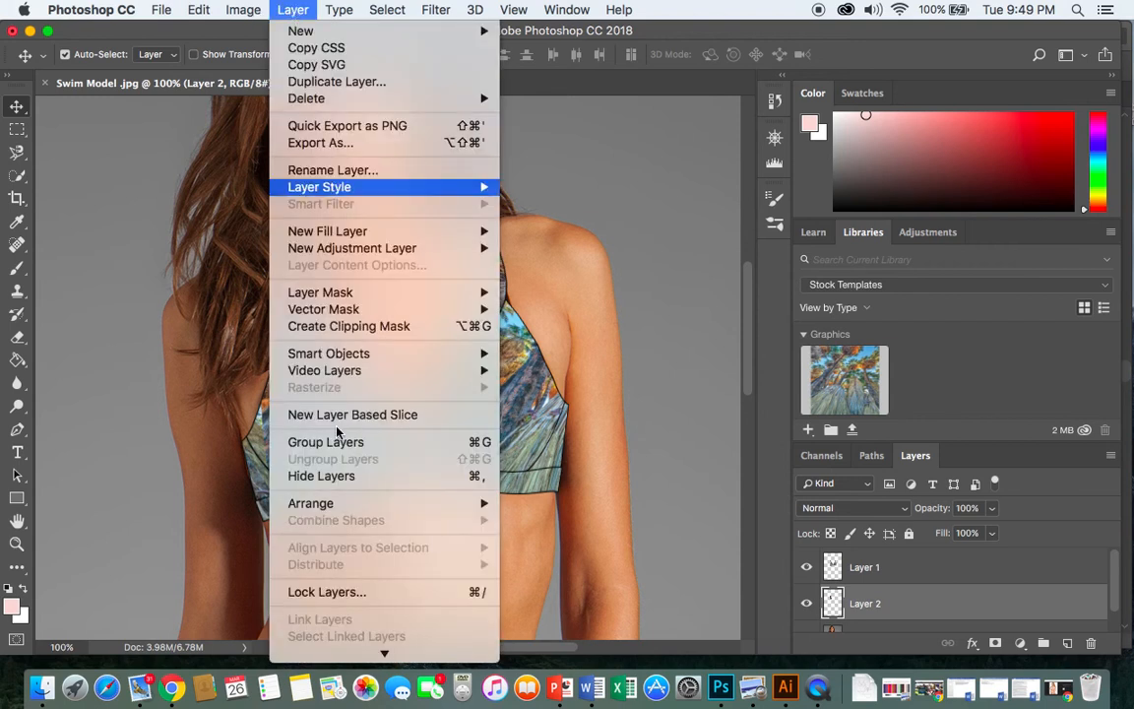
mouse_move(352, 504)
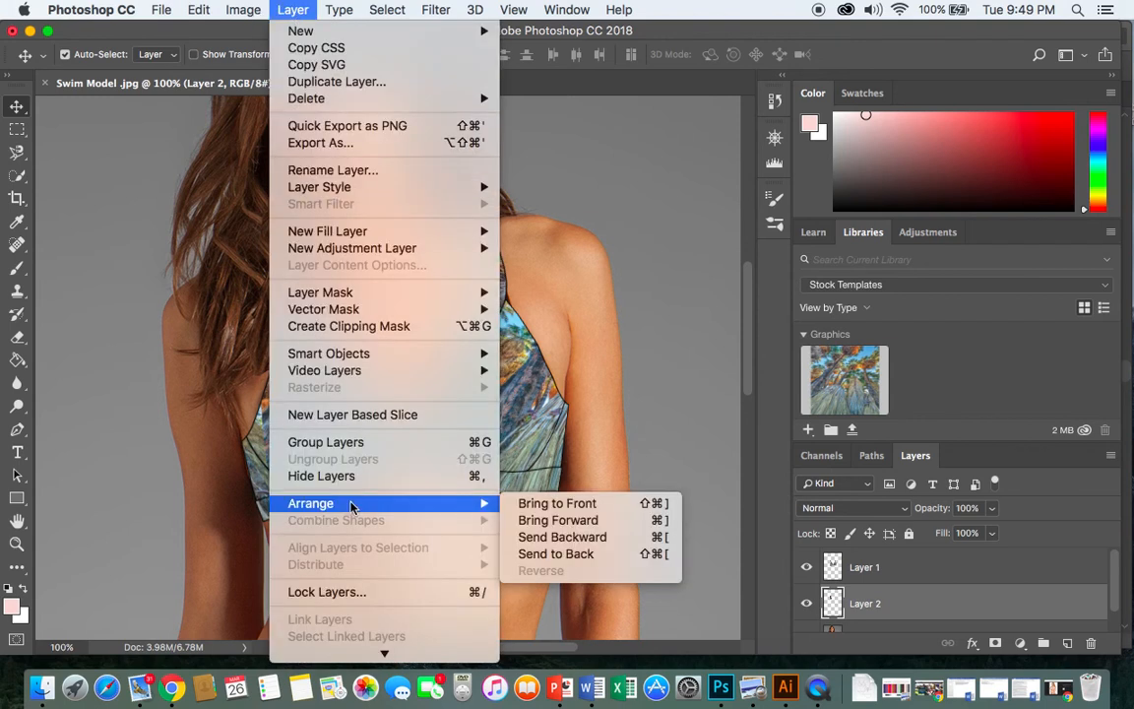
click(522, 504)
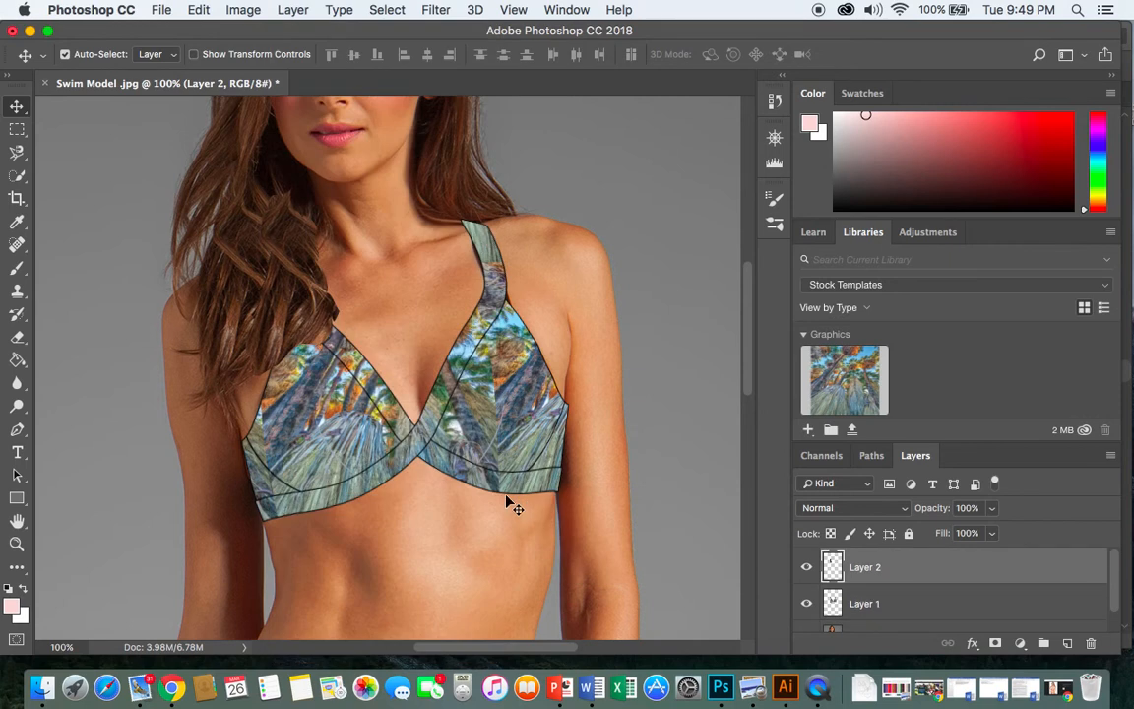
drag(293, 287, 265, 294)
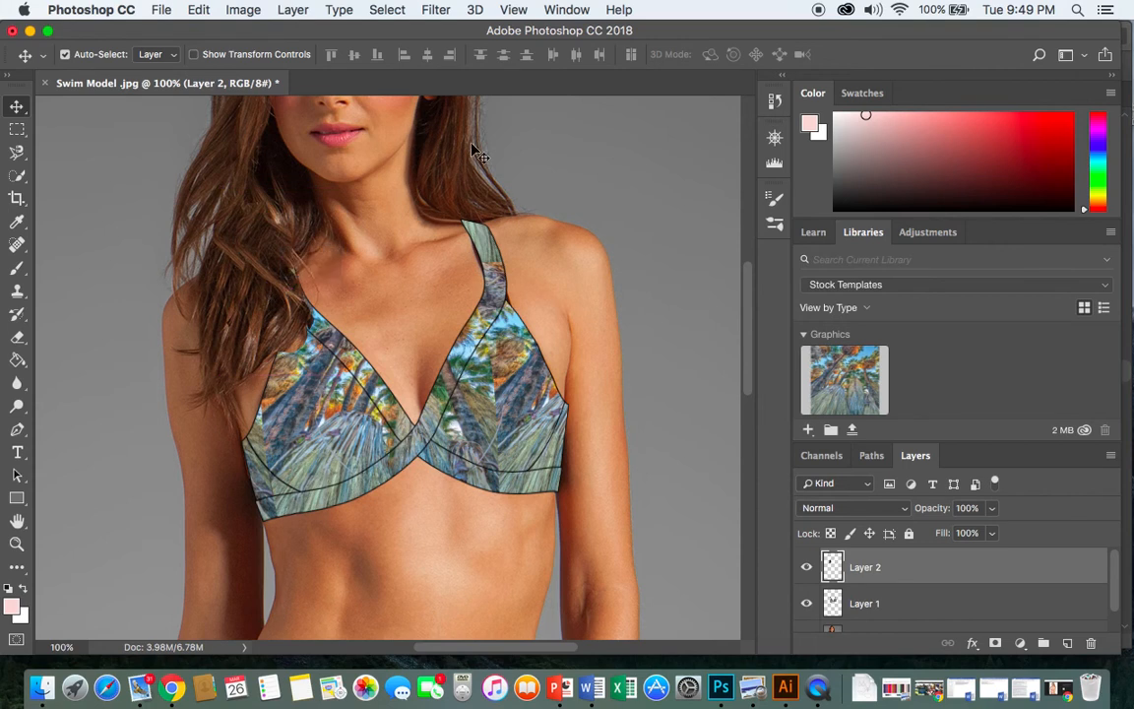
Step: Stretch the copied hair to about 118% height, rotate it about 4.65°, and nudge it slightly upward to blend with the original hair
key(super+t)
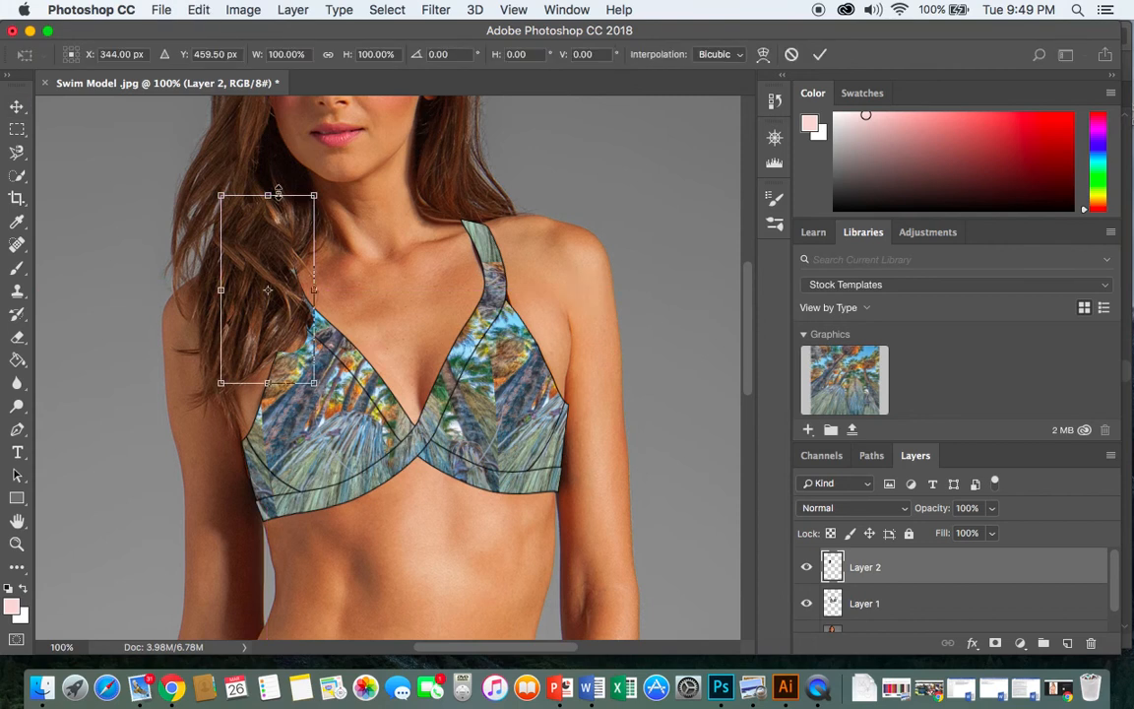
drag(274, 191, 270, 164)
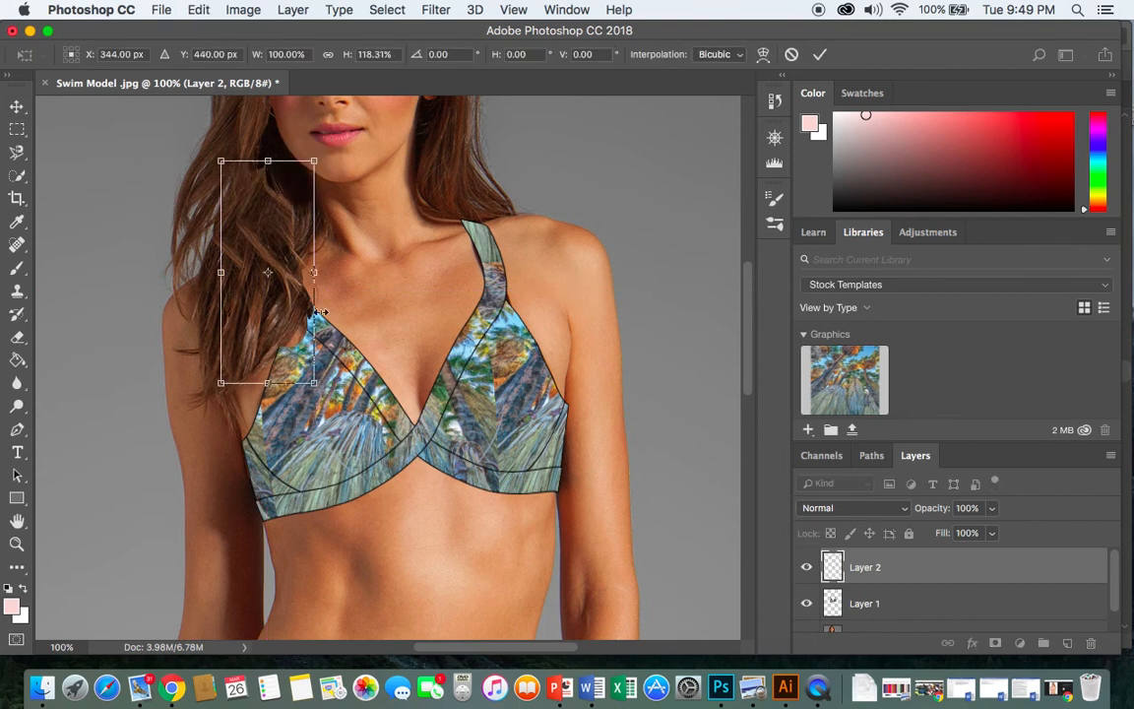
mouse_move(325, 395)
mouse_down()
mouse_move(298, 397)
mouse_move(311, 387)
mouse_move(314, 396)
mouse_up()
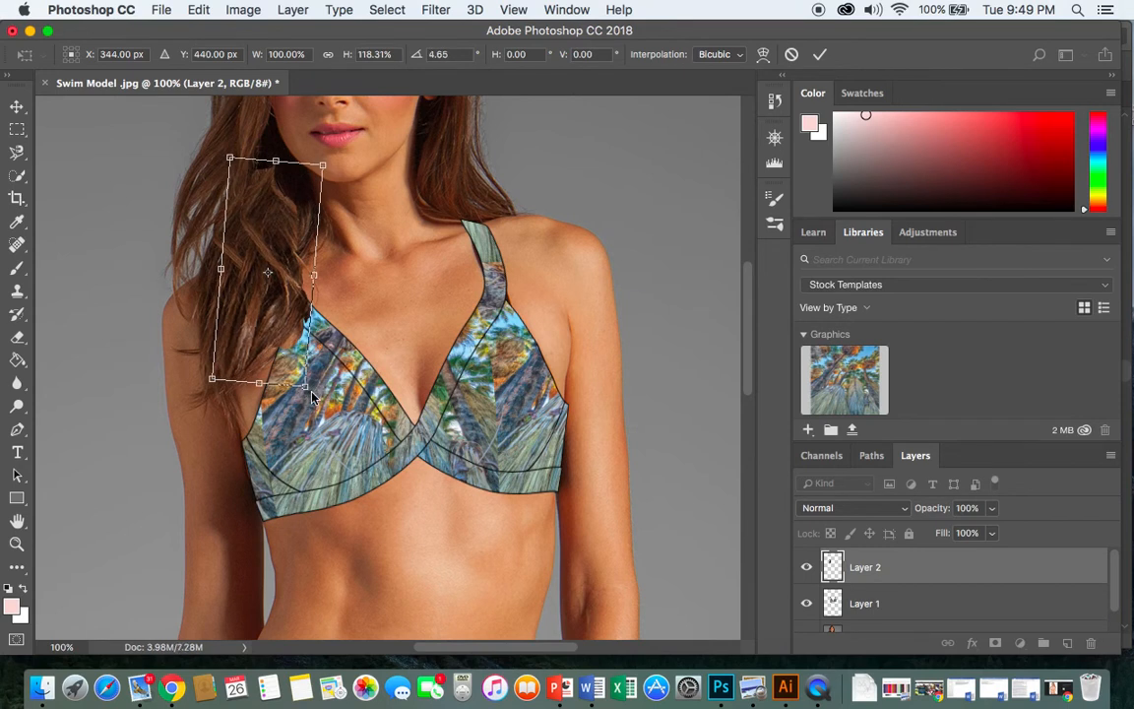
key(Return)
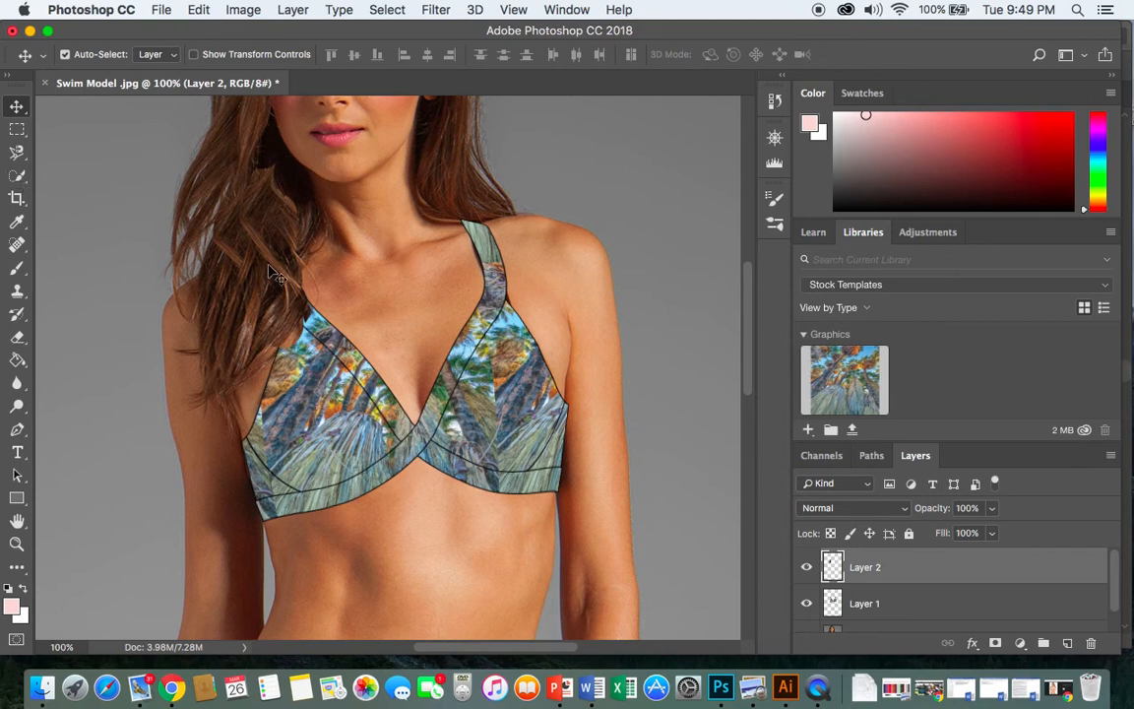
drag(277, 277, 279, 261)
Step: Smudge the upper edge of the copied hair into the surrounding hair using a 9 px brush at 50% strength
click(22, 387)
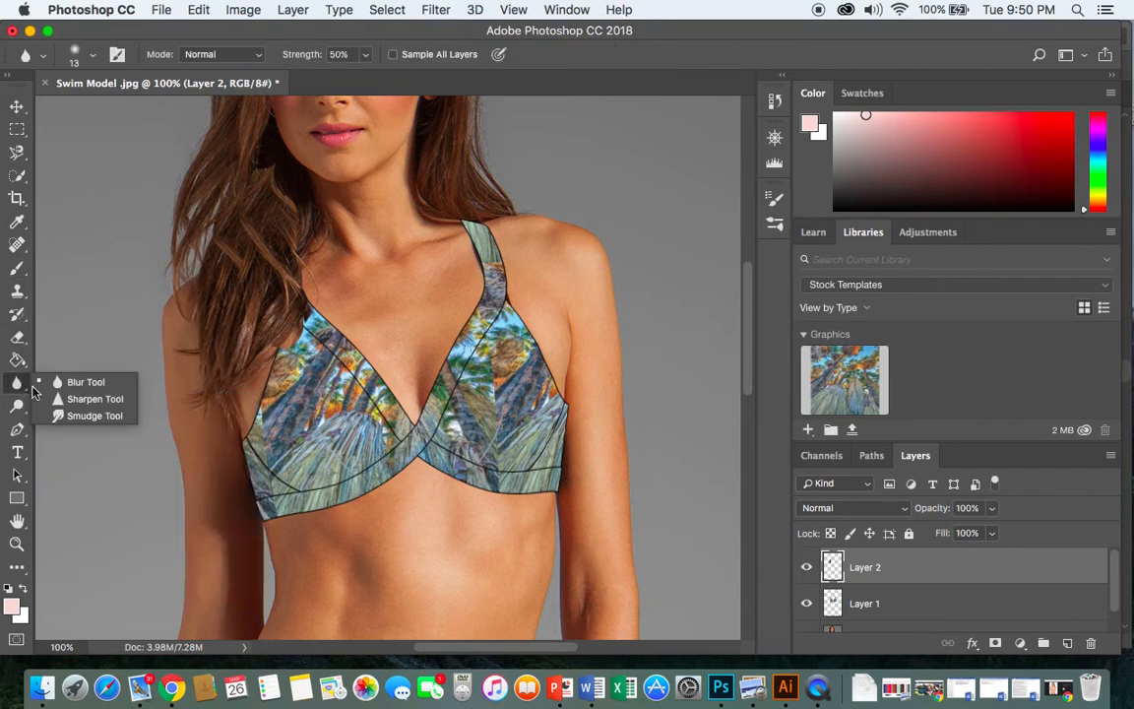
click(95, 415)
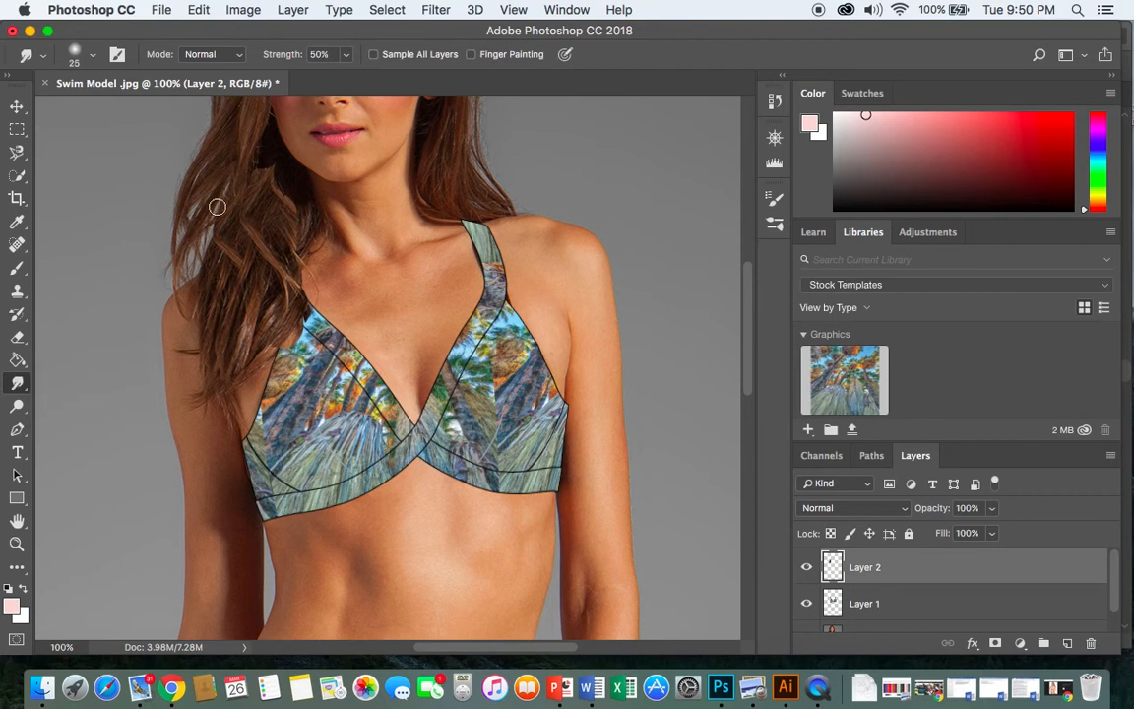
click(92, 56)
drag(112, 111, 103, 115)
click(270, 156)
drag(271, 155, 271, 178)
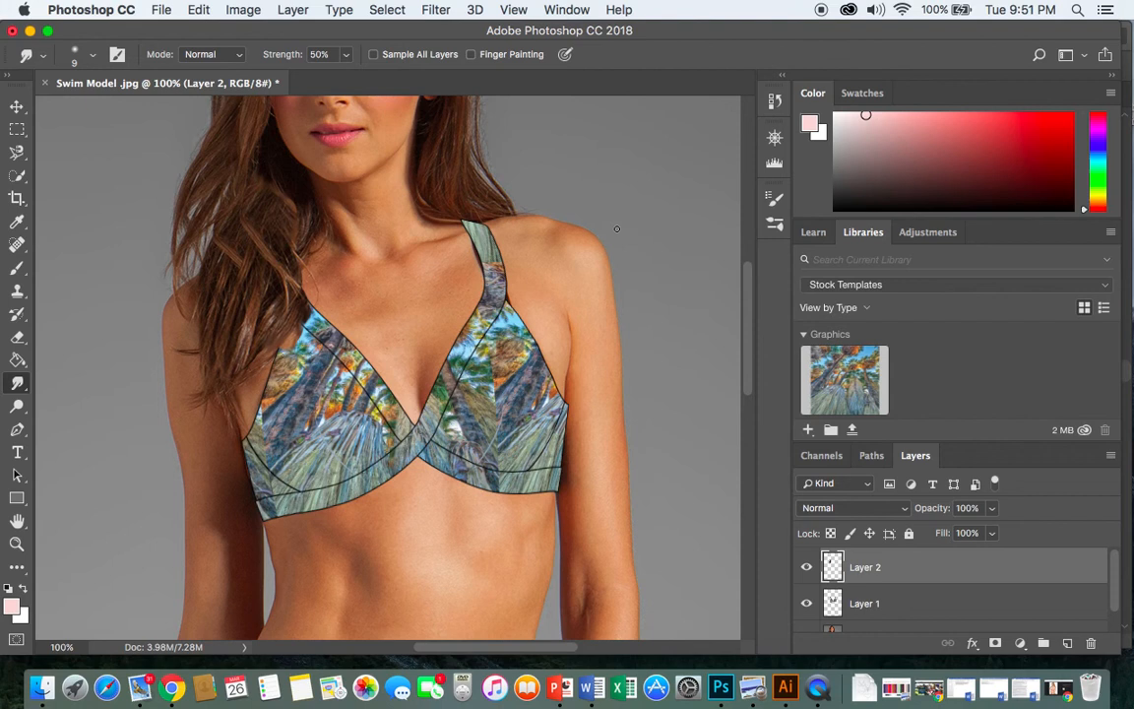
key(super+minus)
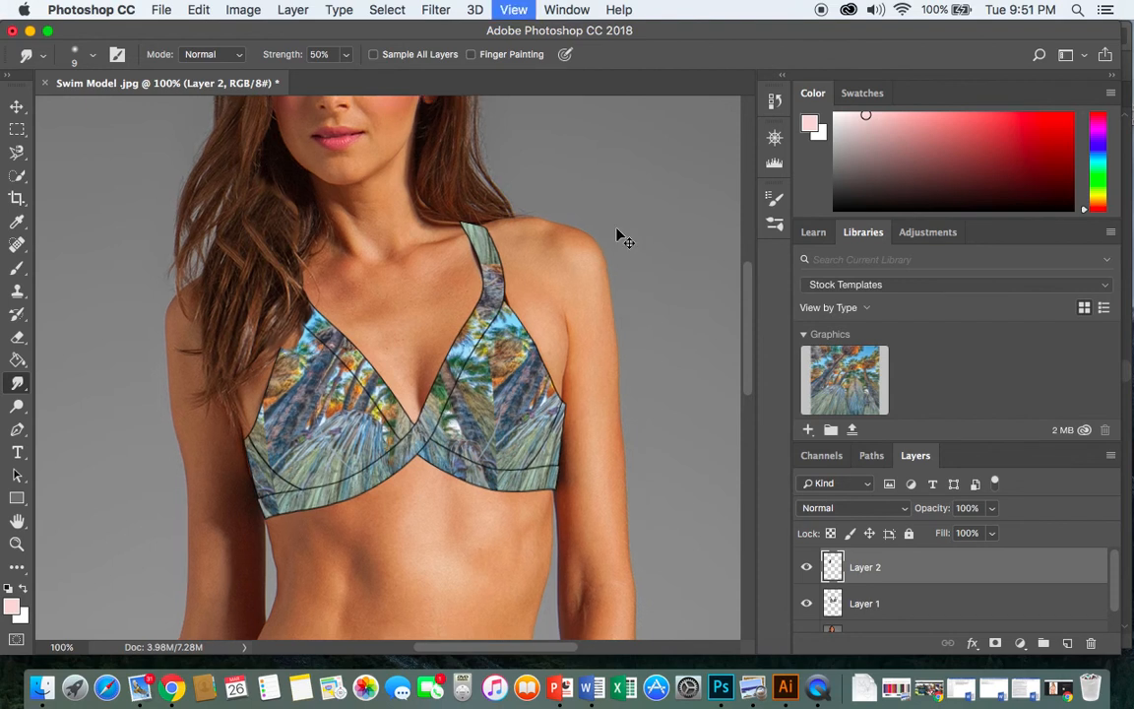
key(super+minus)
key(super+minus)
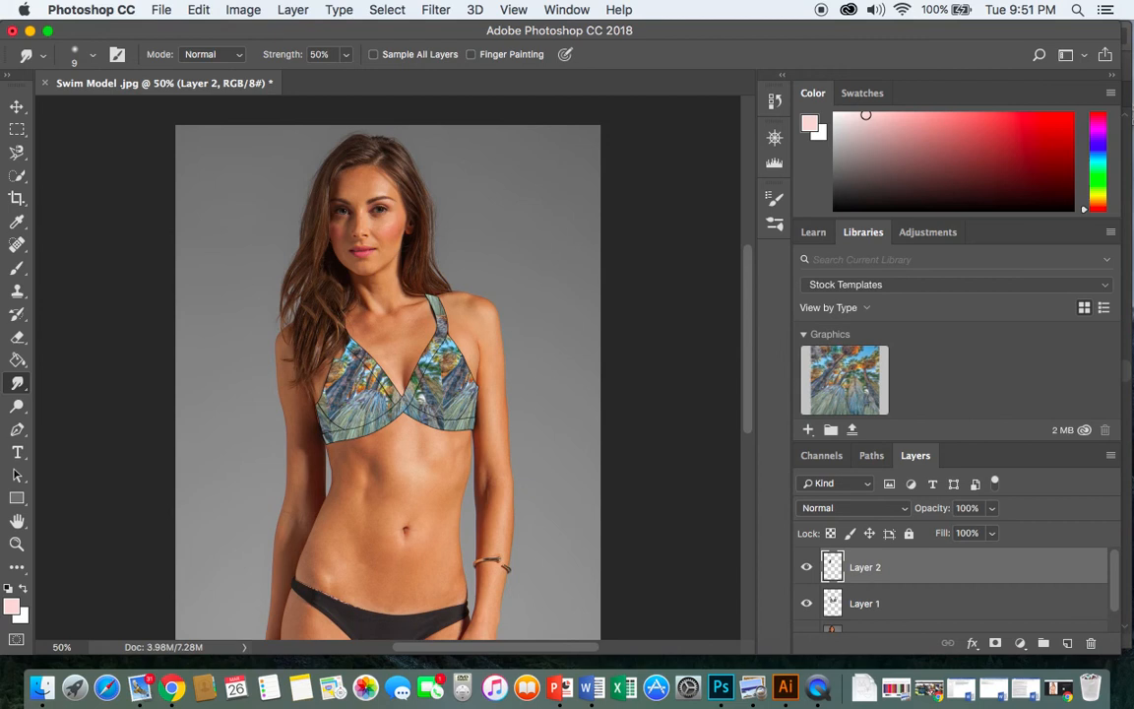
key(super+plus)
key(super+plus)
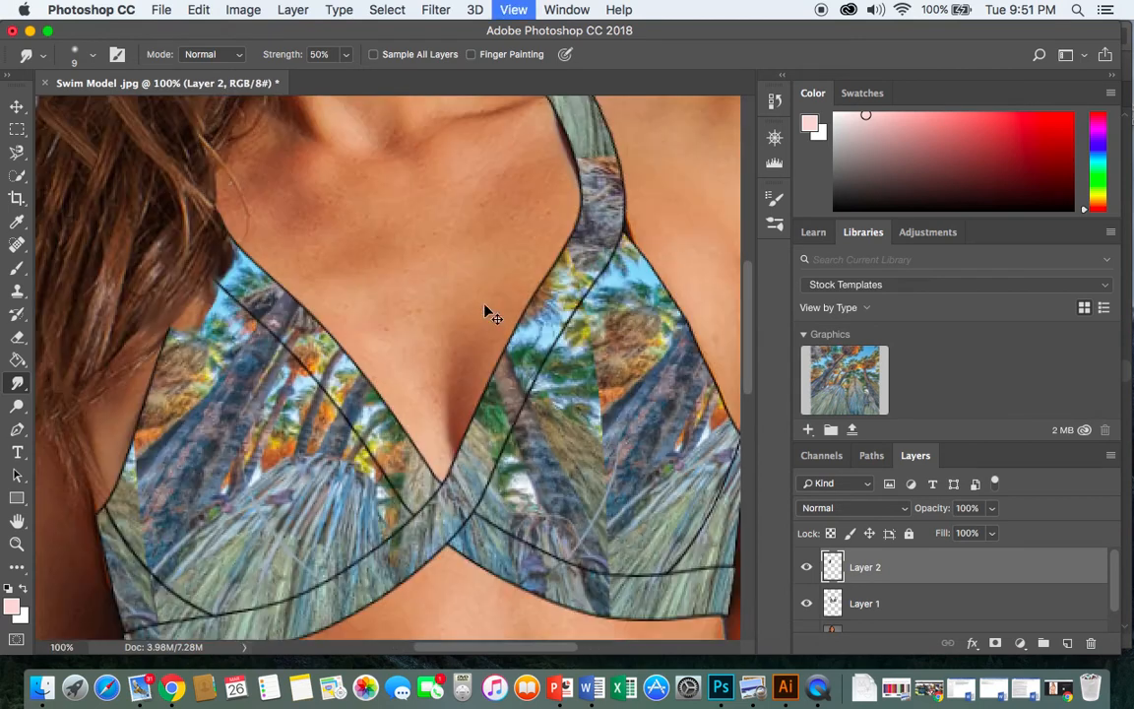
Step: Outline the hair ends above the exposed shoulder strap on the model photo layer with the Magnetic Lasso and copy them onto their own layer
scroll(596, 369, down, 3)
scroll(595, 370, up, 5)
scroll(596, 369, up, 5)
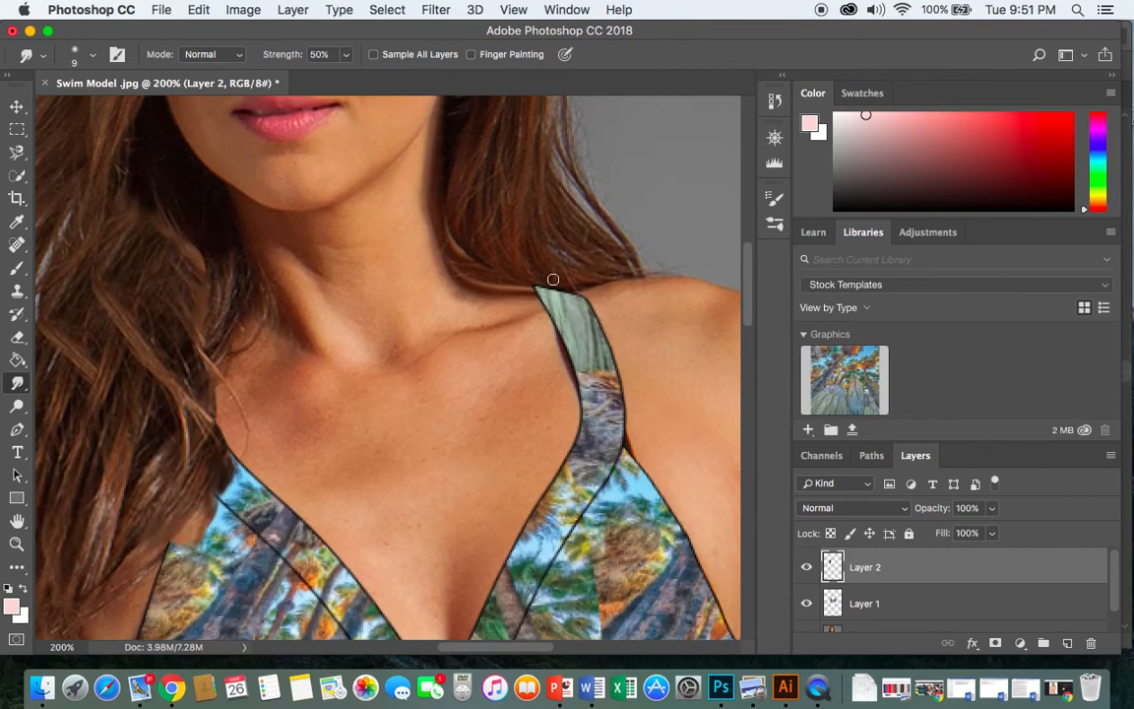
click(14, 107)
click(522, 234)
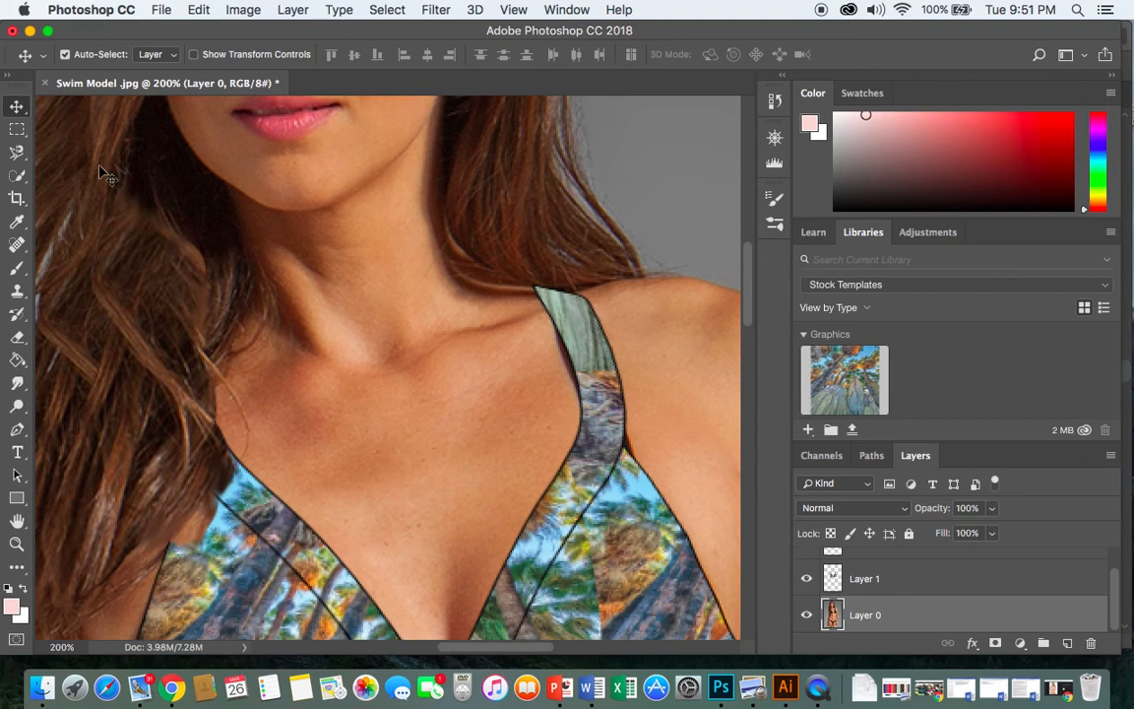
click(17, 151)
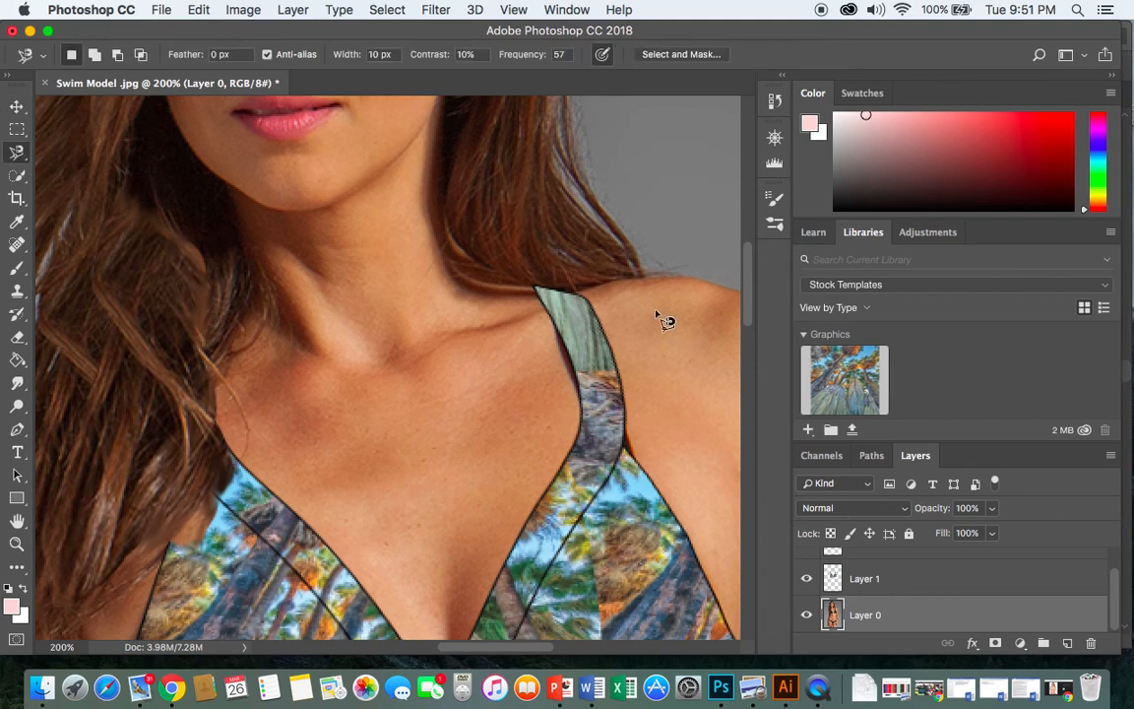
click(496, 274)
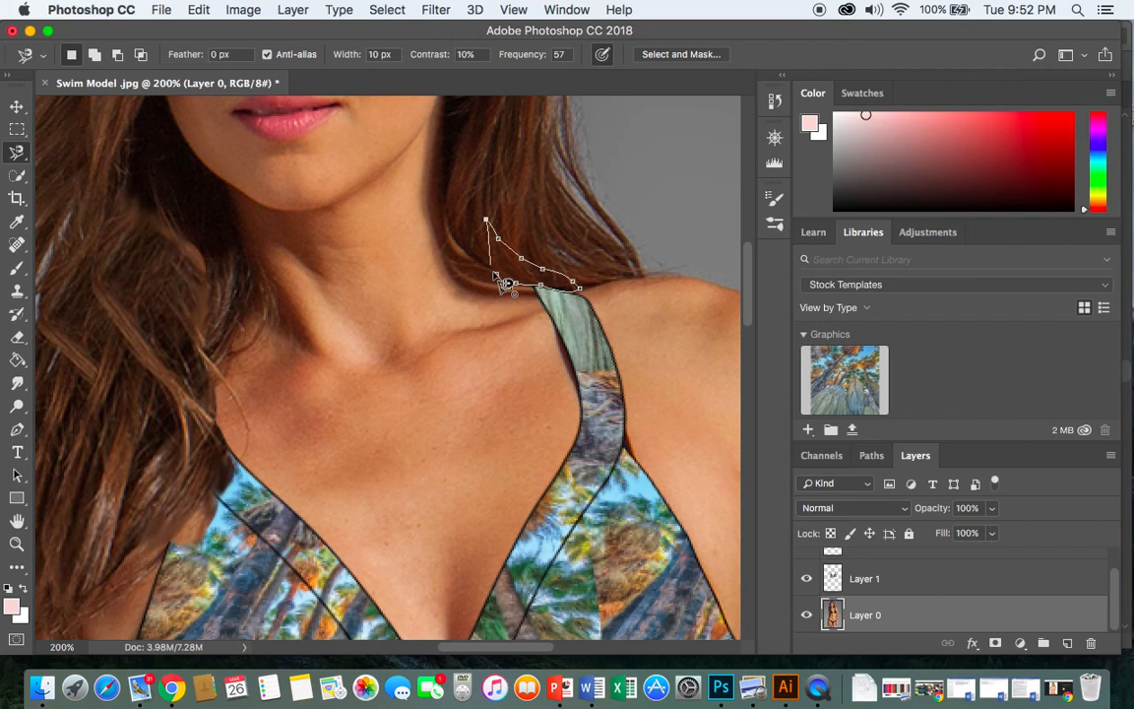
click(508, 286)
key(cmd+c)
key(cmd+v)
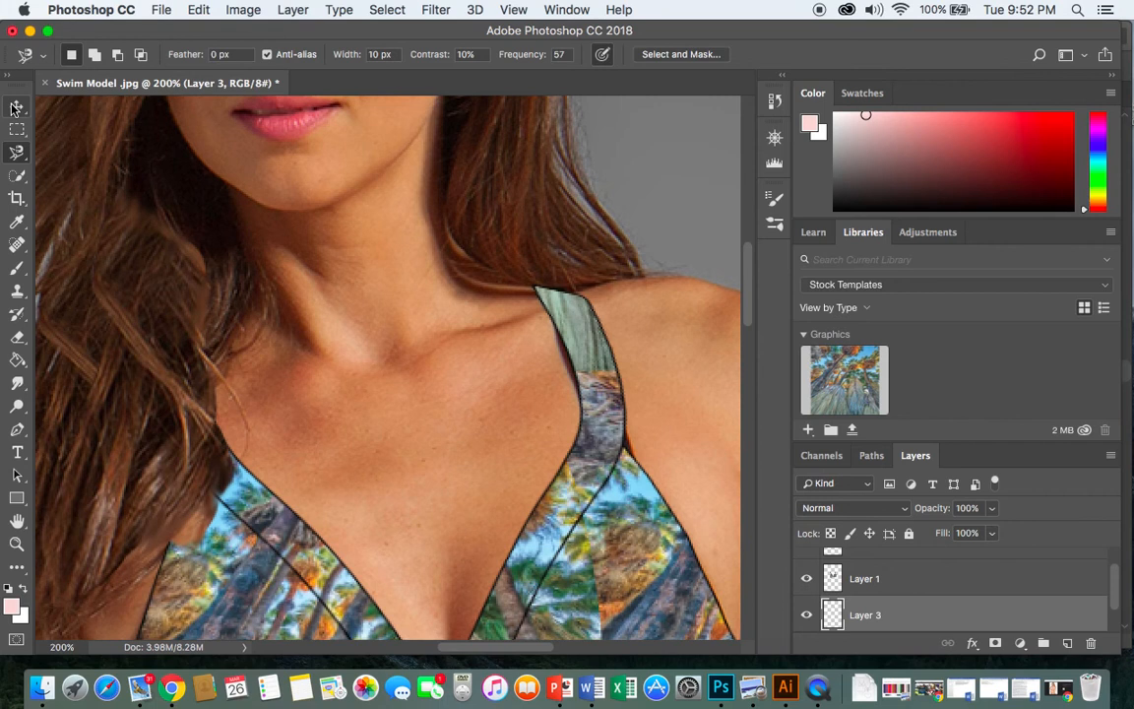
Step: Move the copied hair ends slightly down over the top of the printed strap and bring their layer to the front
click(17, 105)
mouse_move(515, 269)
mouse_down()
mouse_move(527, 274)
mouse_move(500, 284)
mouse_move(539, 288)
mouse_move(480, 251)
mouse_move(527, 279)
mouse_up()
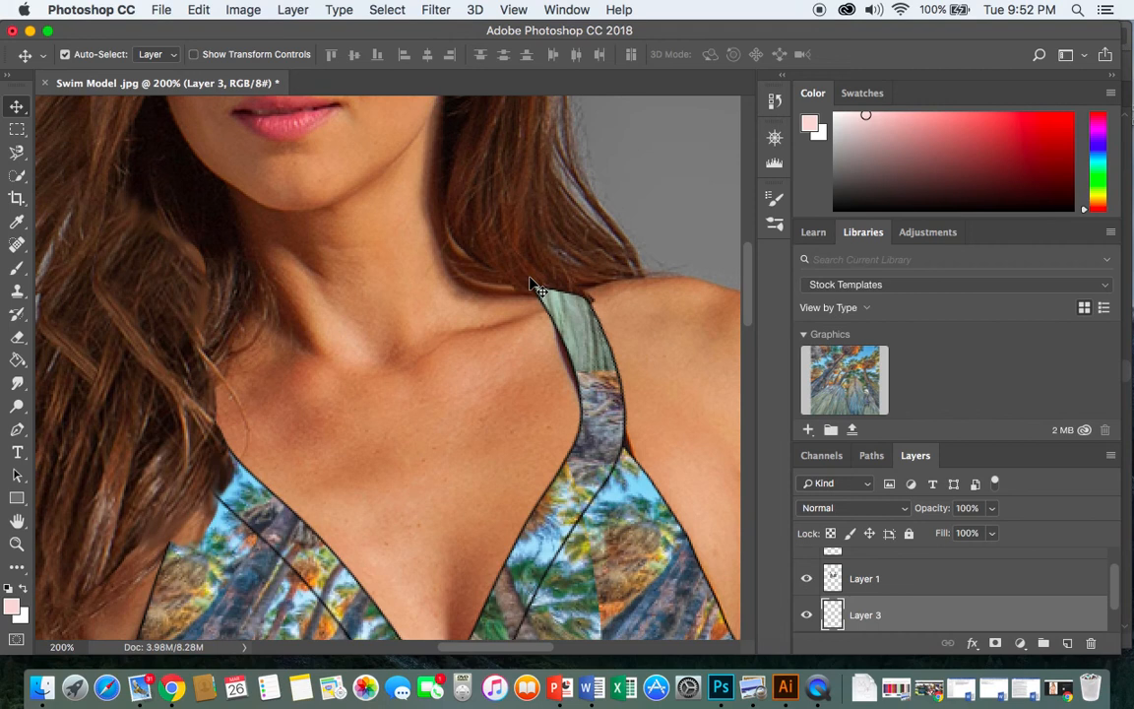
click(236, 12)
mouse_move(290, 14)
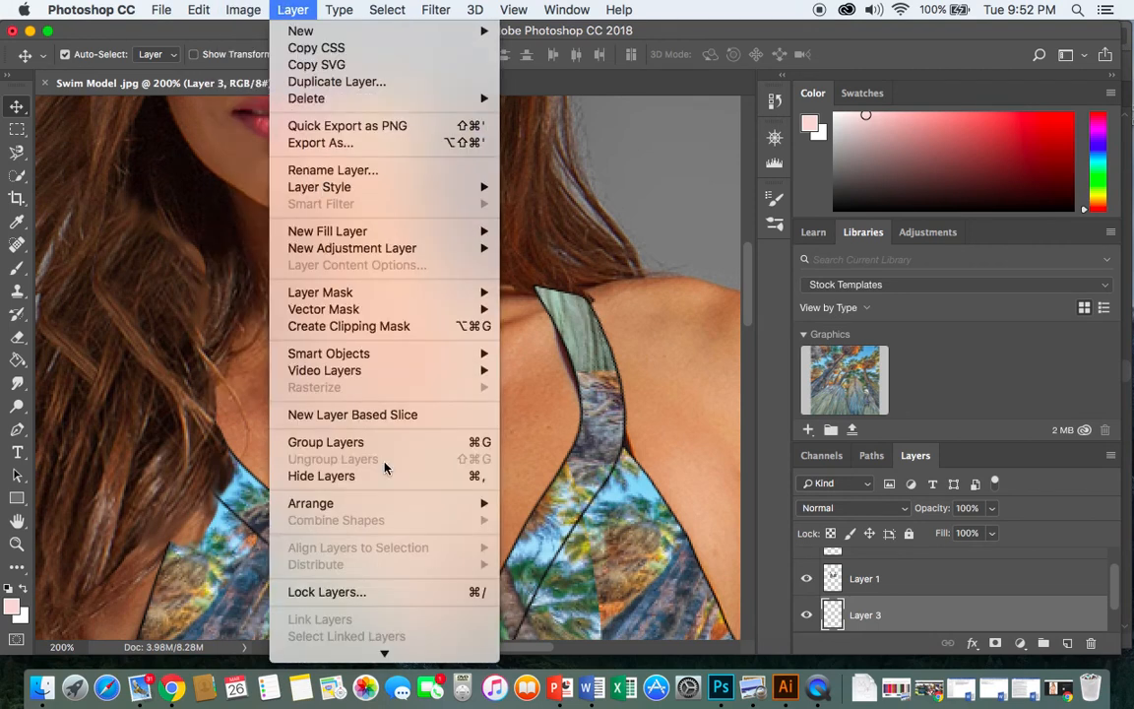
mouse_move(392, 503)
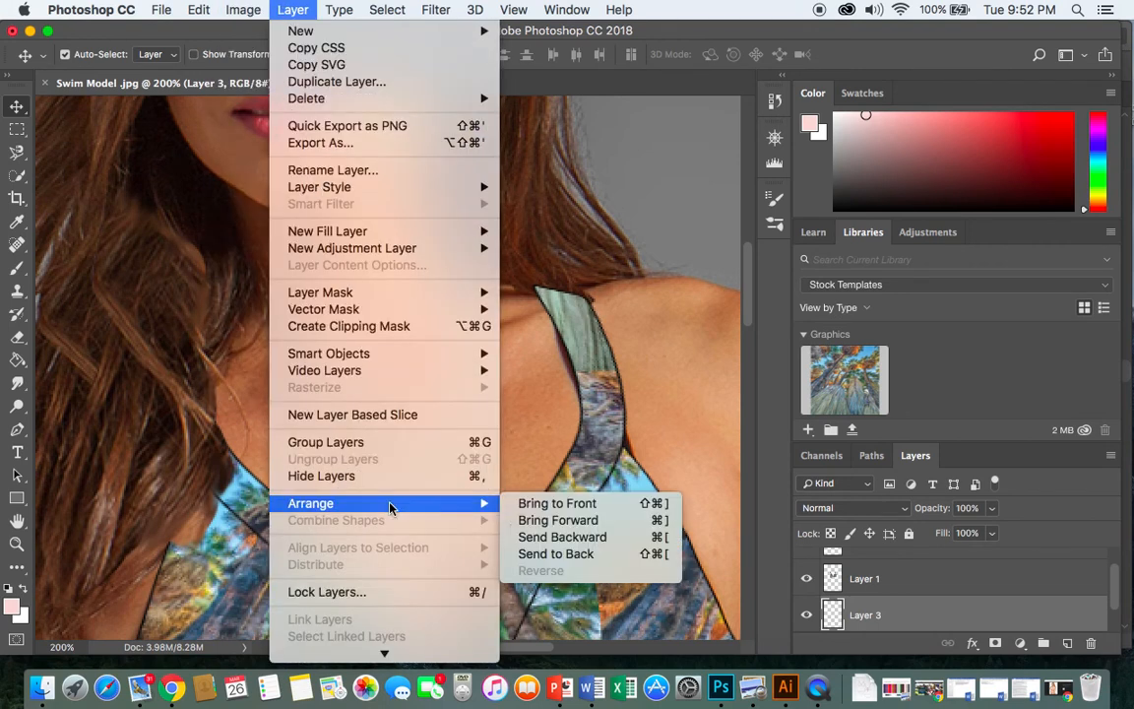
click(556, 503)
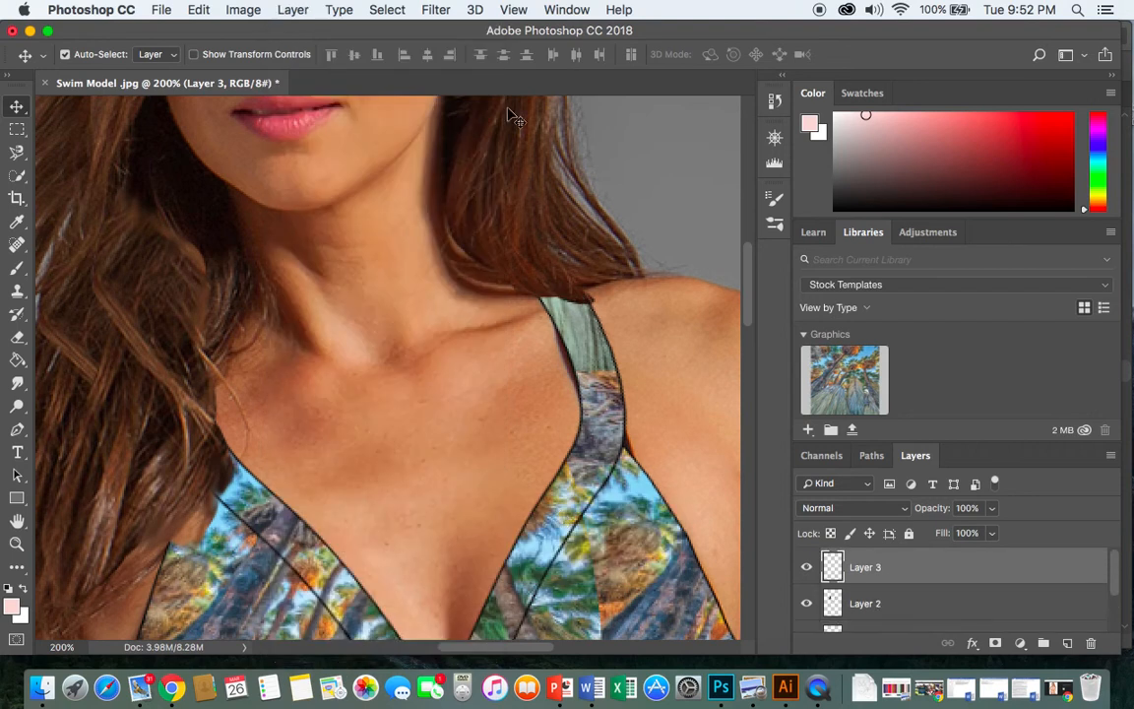
Step: Switch to Illustrator and copy the printed bikini bottom group from the SS19_Cross_Front_Bikini artboard
key(super+minus)
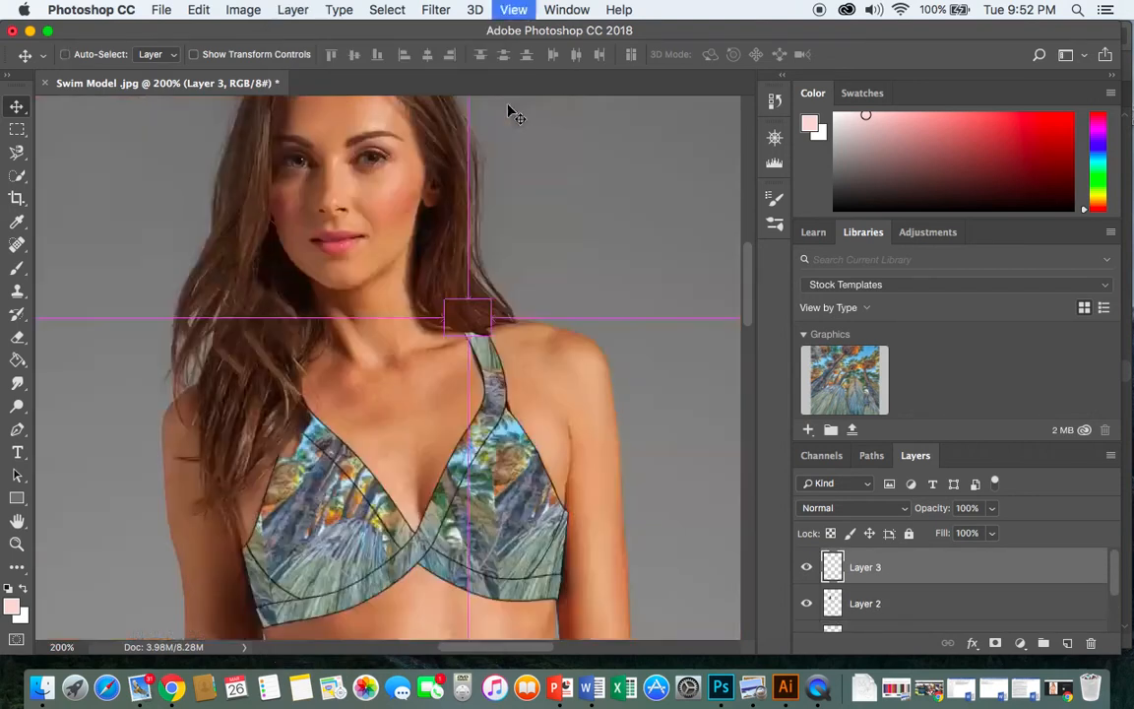
key(super+minus)
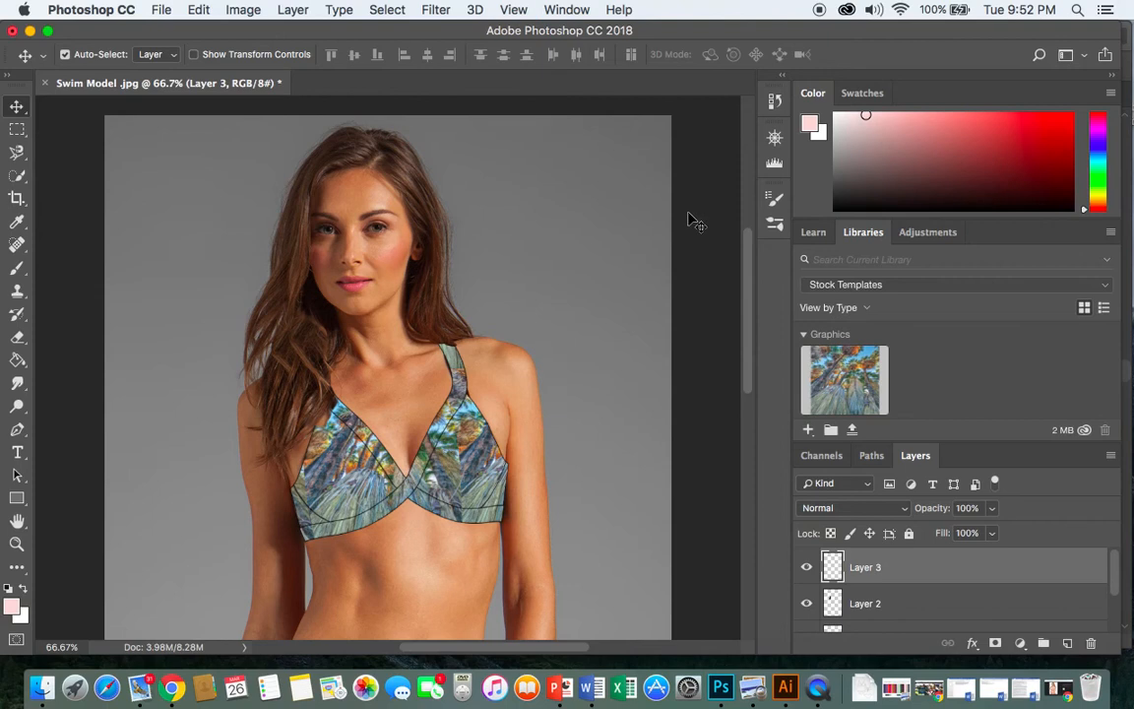
key(super+minus)
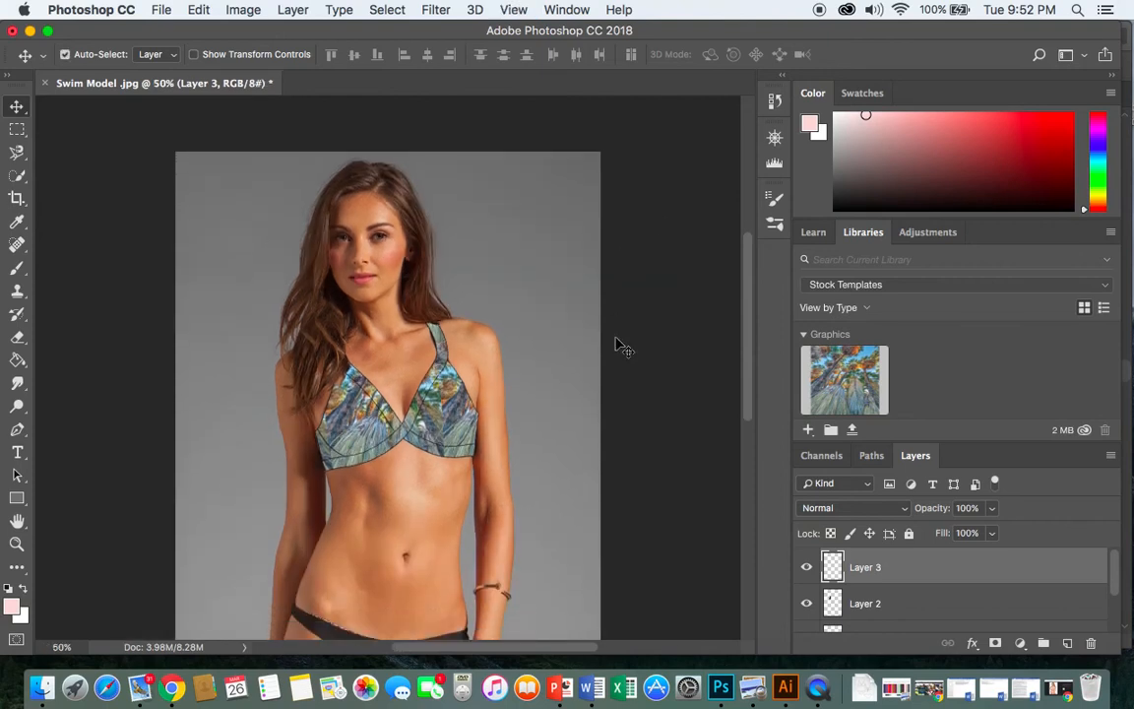
scroll(620, 345, down, 1)
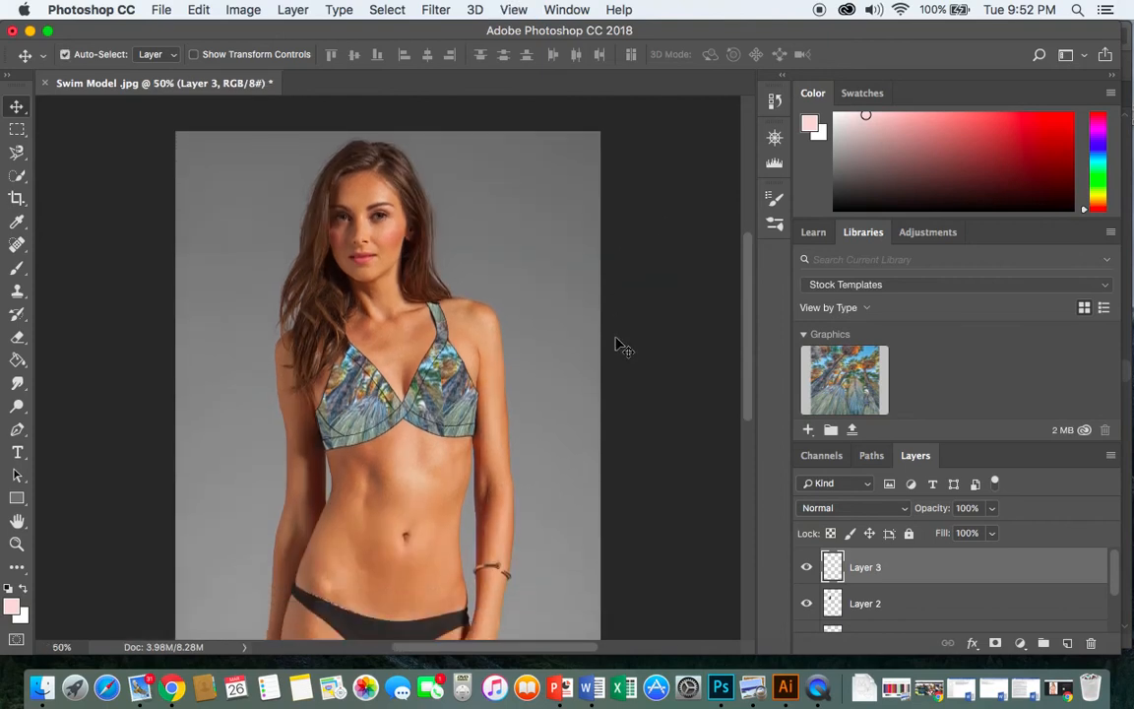
scroll(620, 345, down, 1)
scroll(615, 339, down, 2)
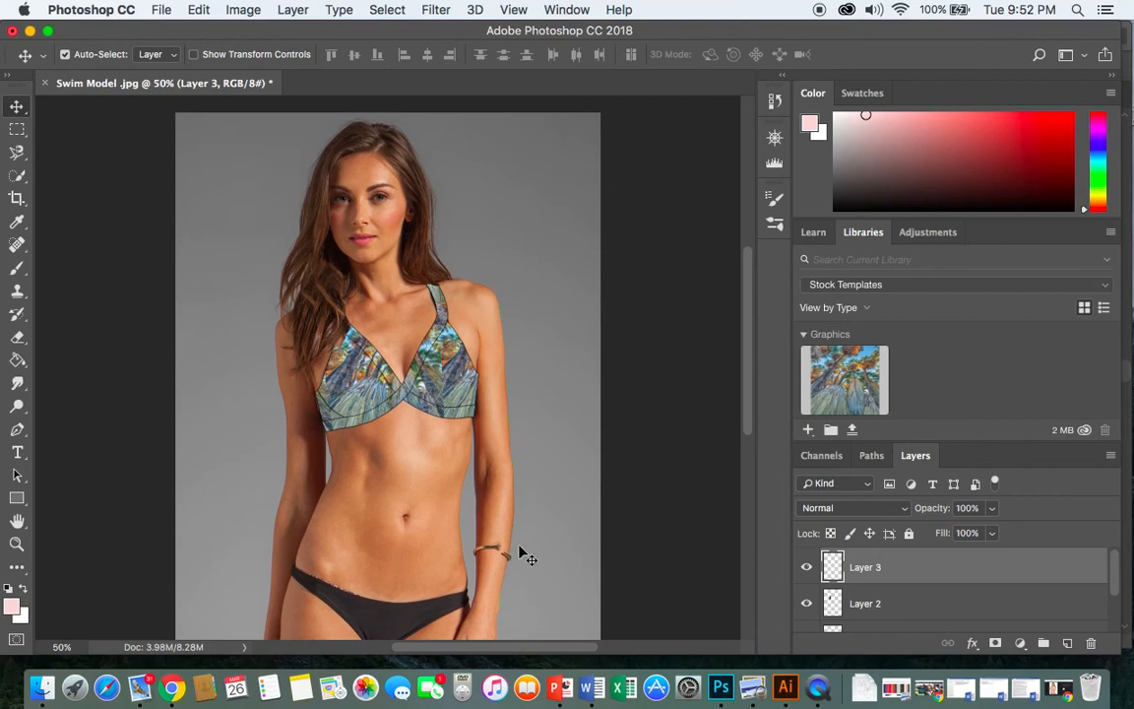
scroll(527, 443, down, 1)
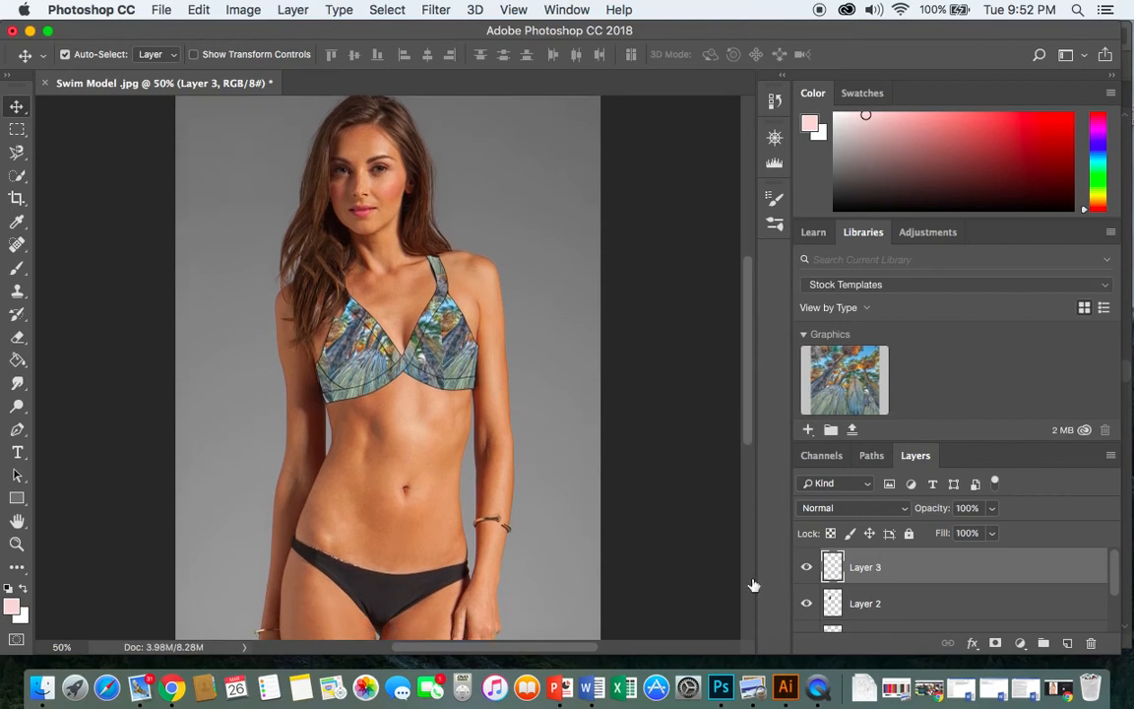
click(784, 689)
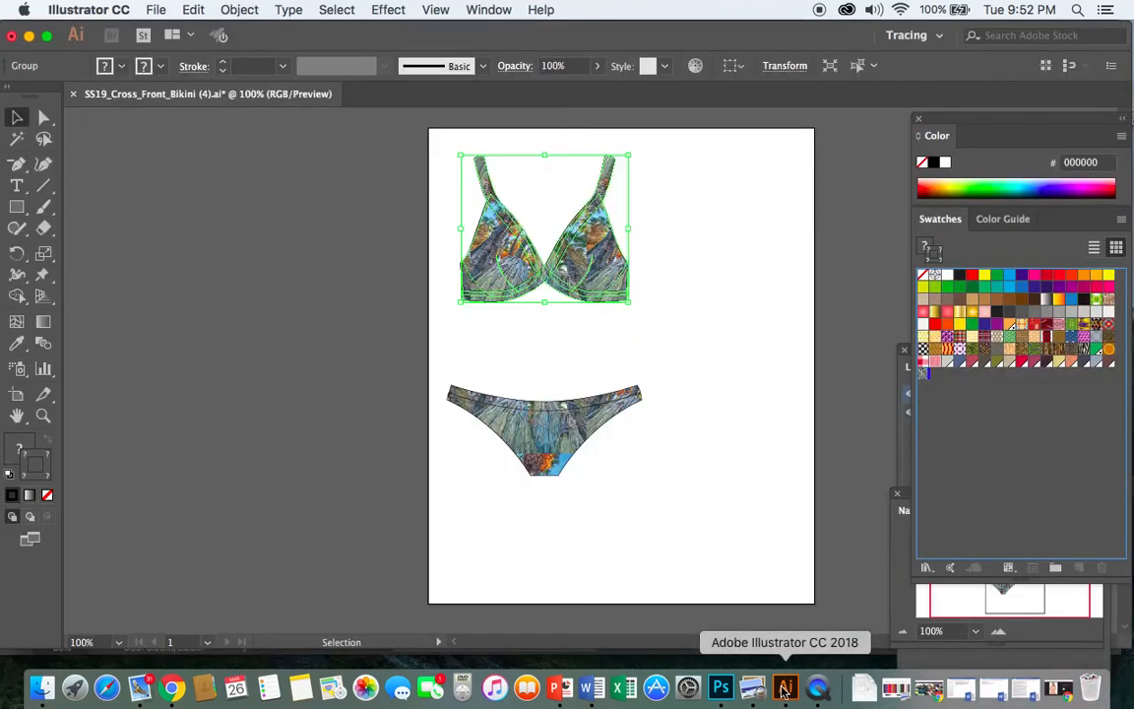
click(712, 270)
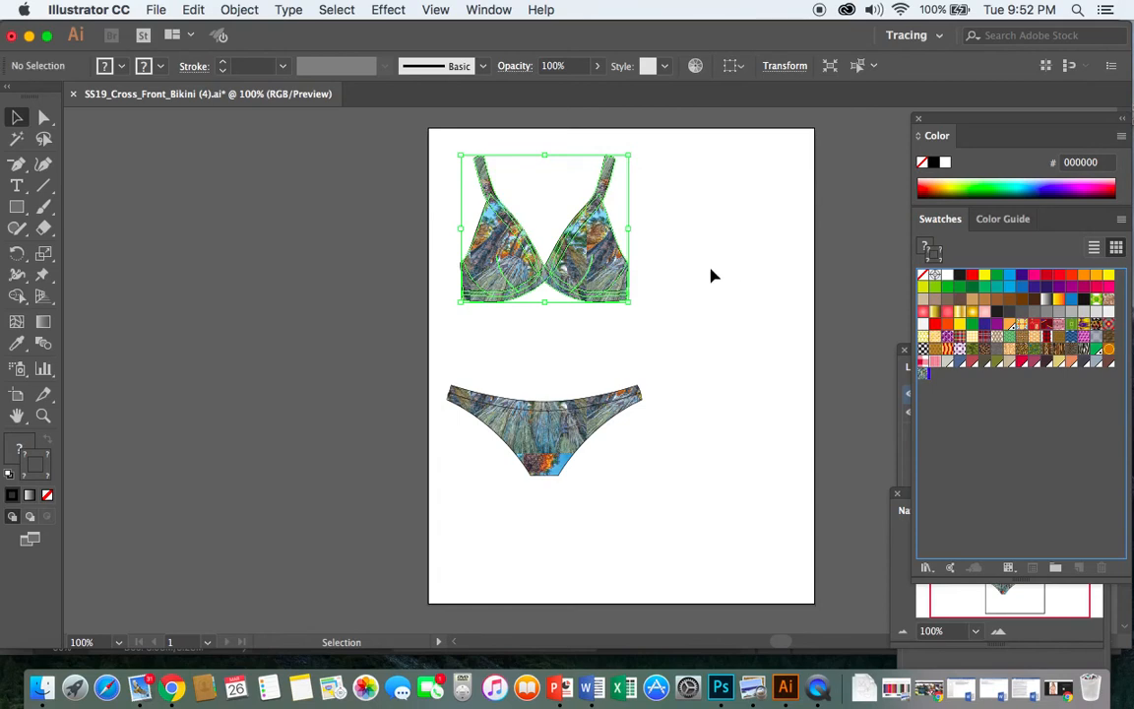
click(18, 119)
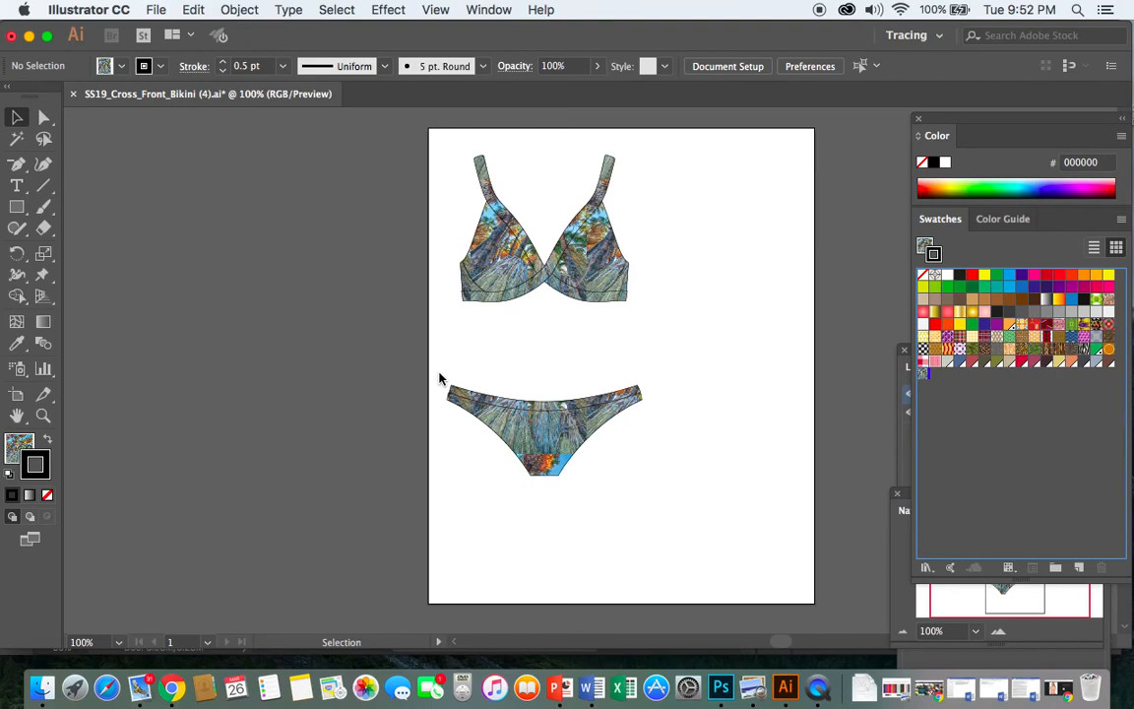
drag(440, 375, 673, 514)
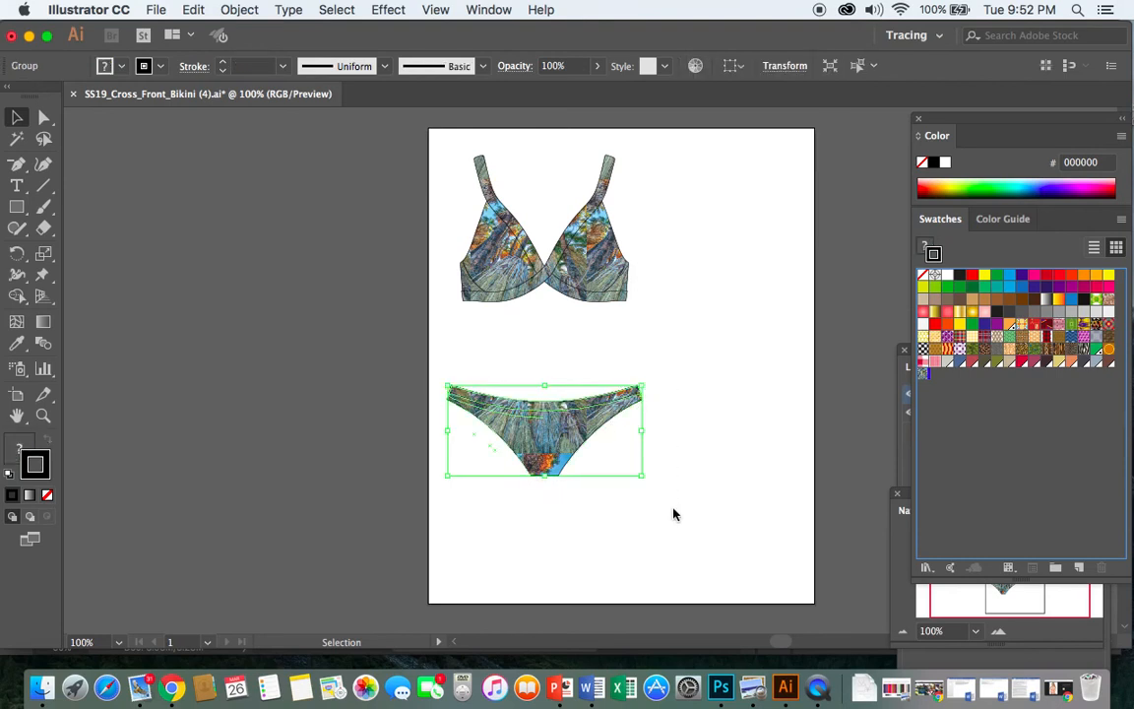
click(193, 10)
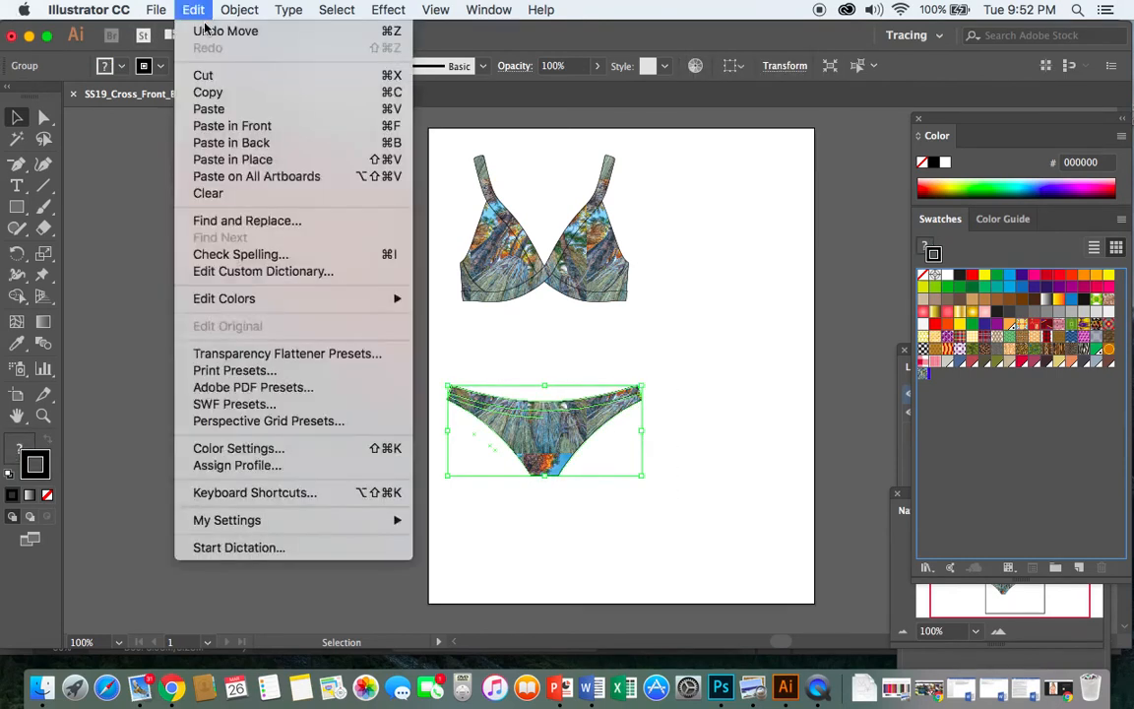
click(200, 93)
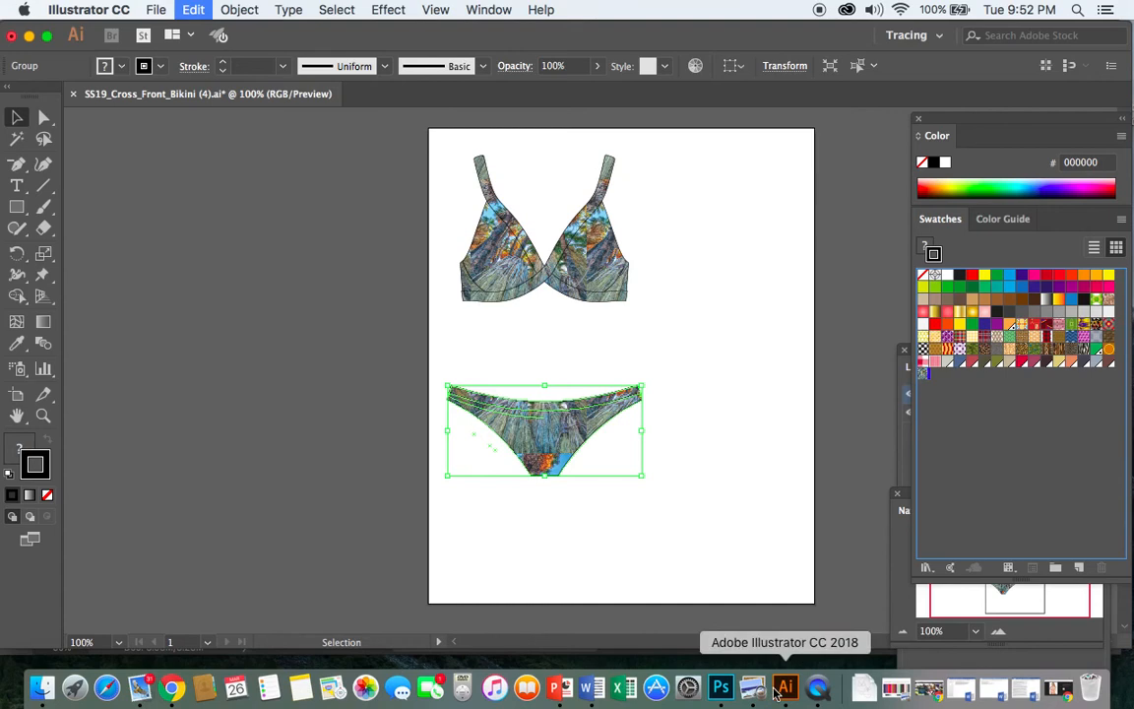
Step: Switch back to Photoshop, paste the bikini bottom as pixels, and place it over the model's black bikini bottom
click(721, 689)
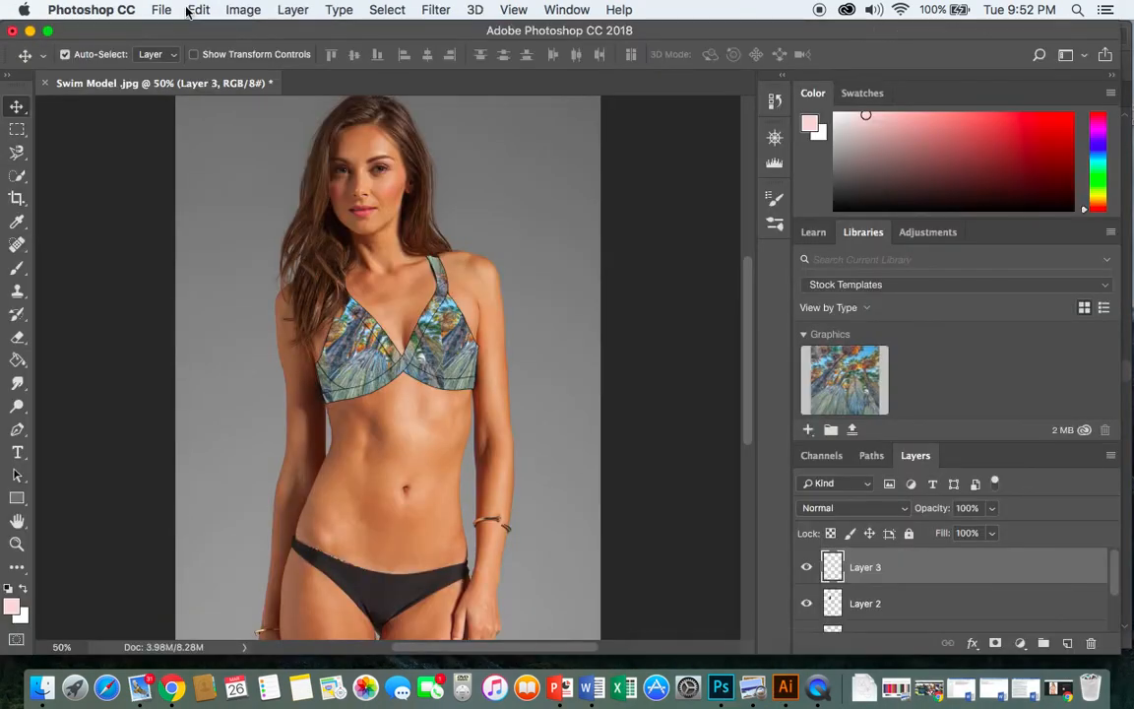
click(194, 10)
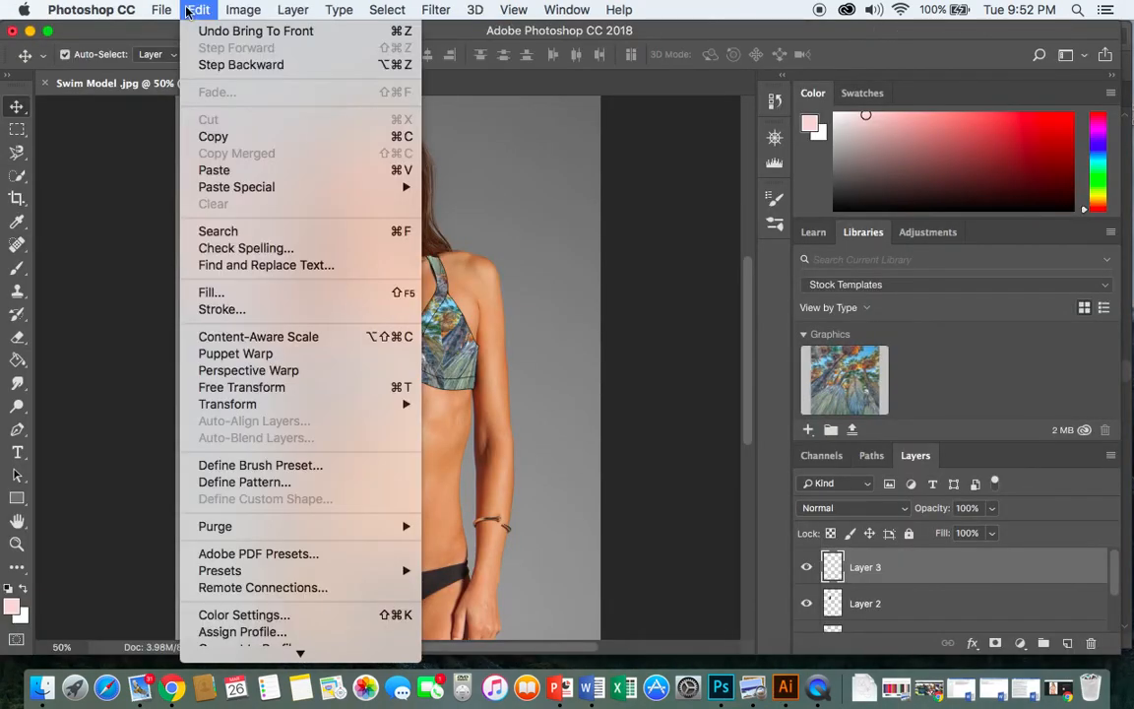
click(214, 171)
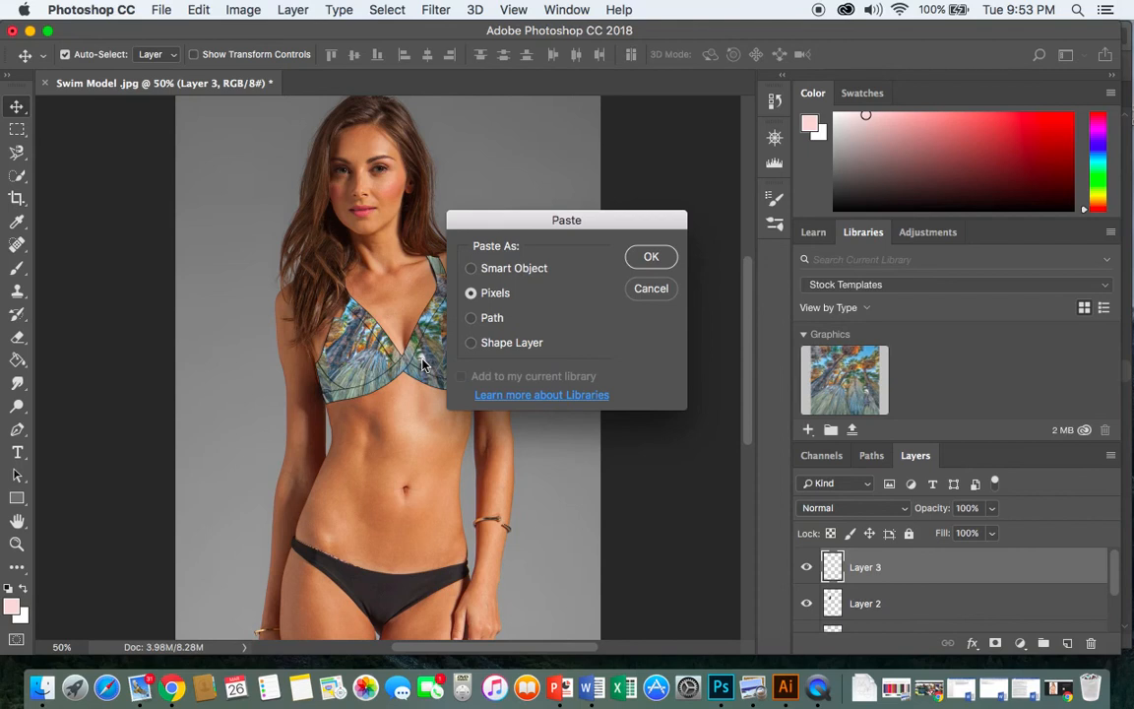
key(Return)
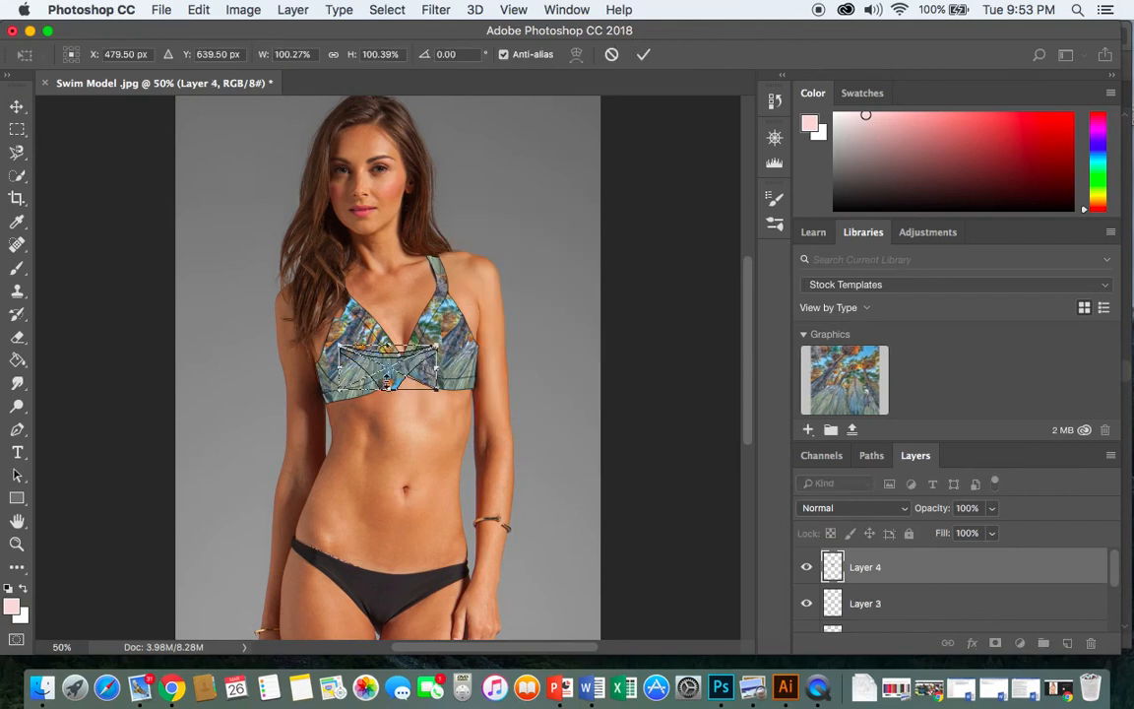
drag(400, 382, 392, 624)
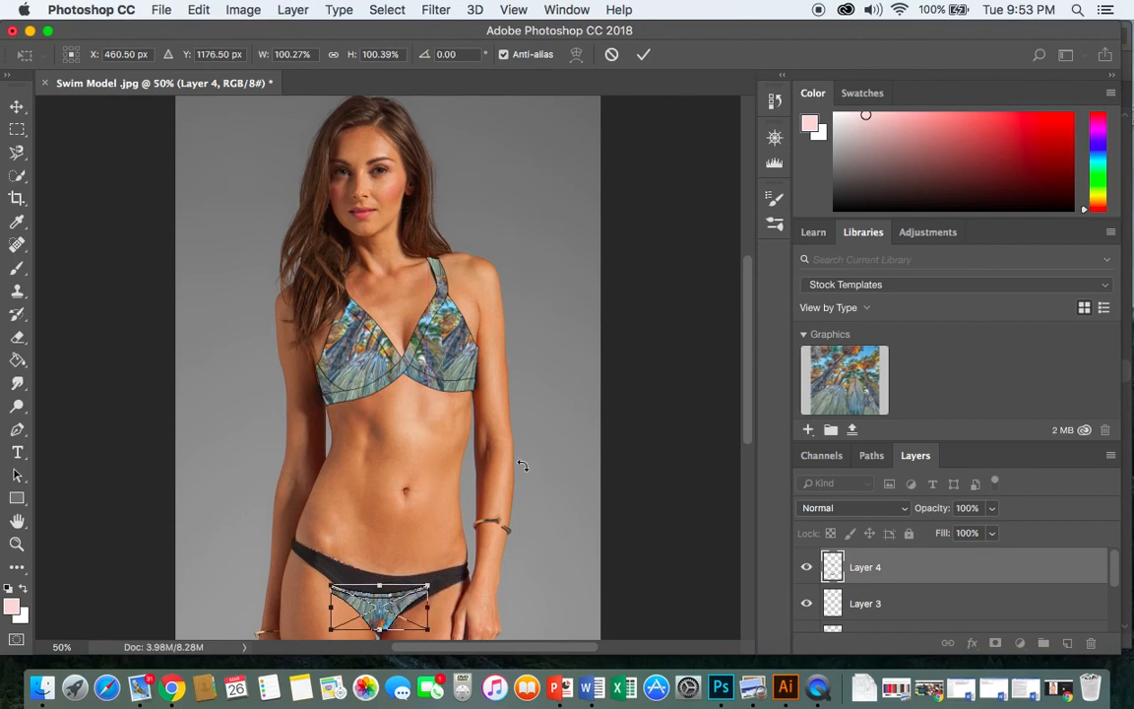
scroll(522, 465, down, 2)
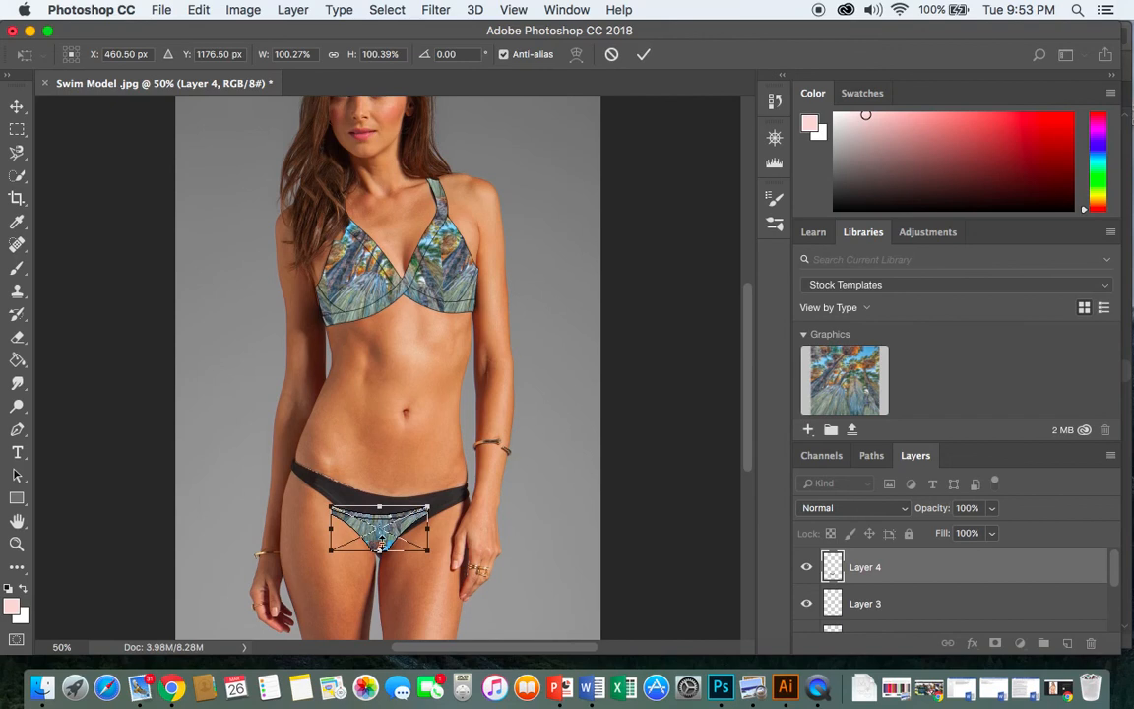
key(Return)
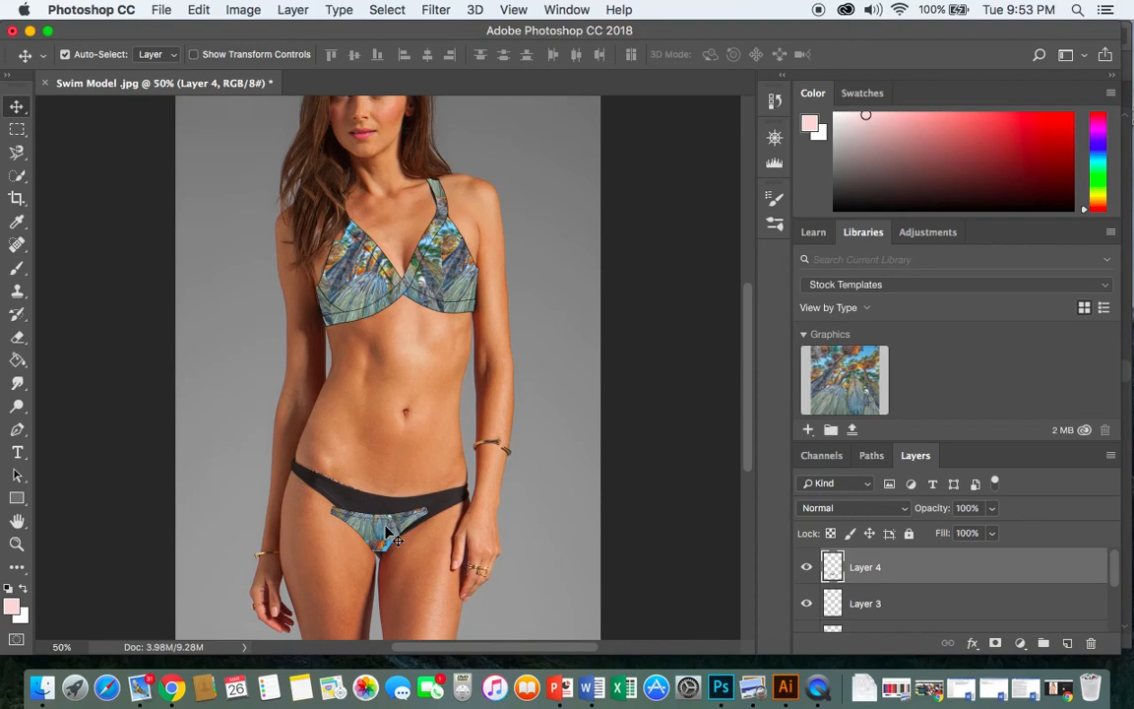
Step: Save the layered image in Photoshop format as "Swim Look 1" in the fash ill tech merch folder
scroll(571, 412, up, 1)
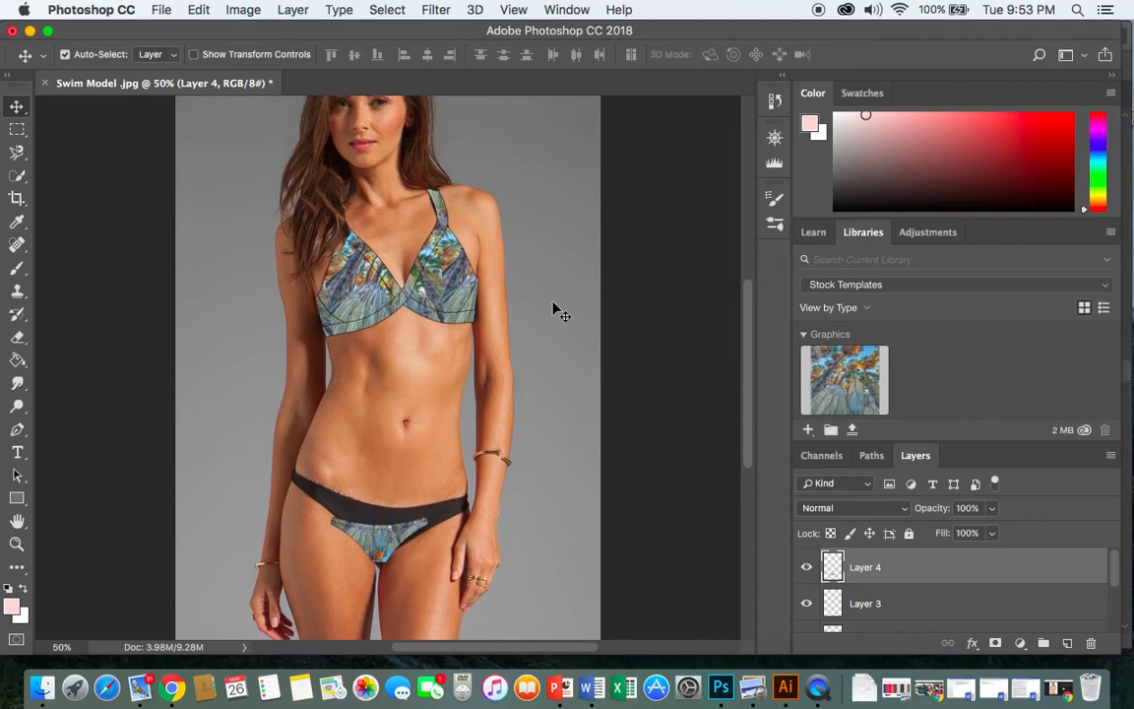
scroll(562, 313, up, 5)
scroll(561, 313, down, 3)
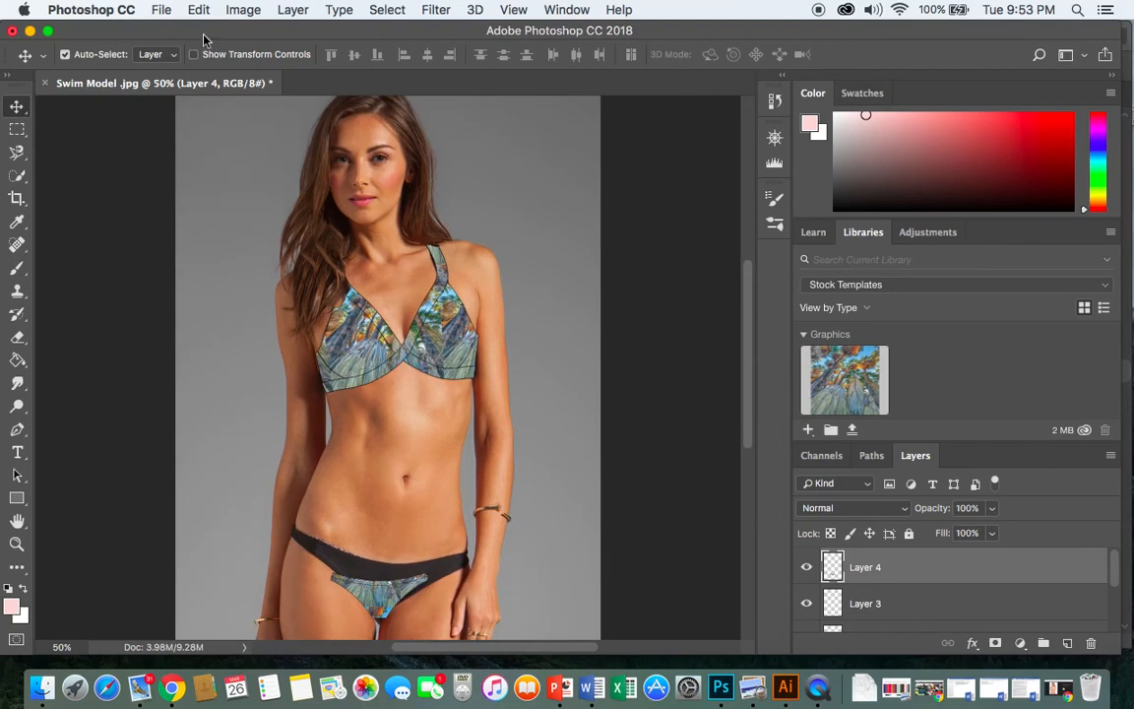
click(160, 10)
click(217, 194)
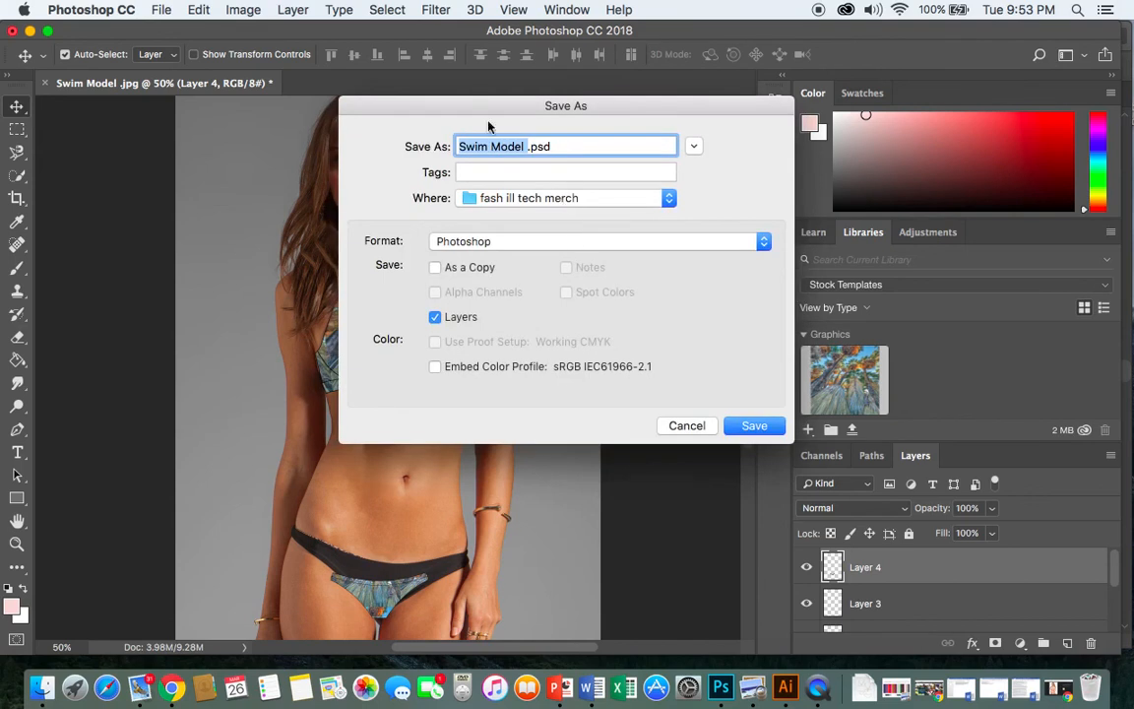
key(BackSpace)
text(Swim Look 1)
click(758, 427)
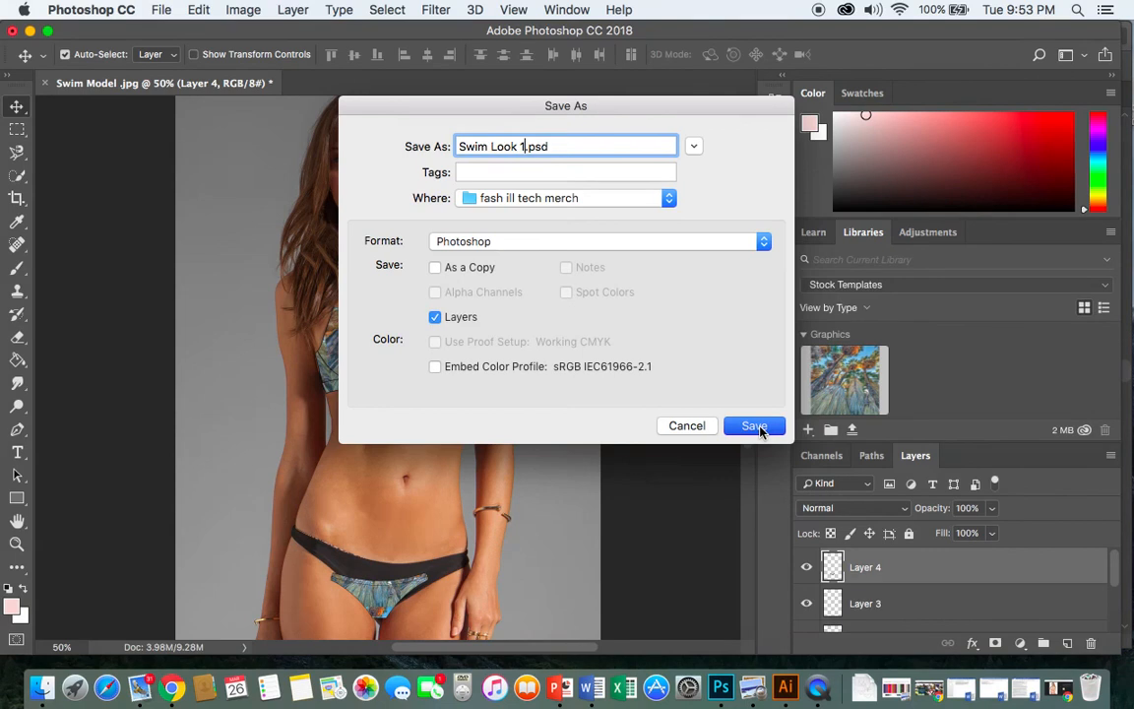
click(775, 262)
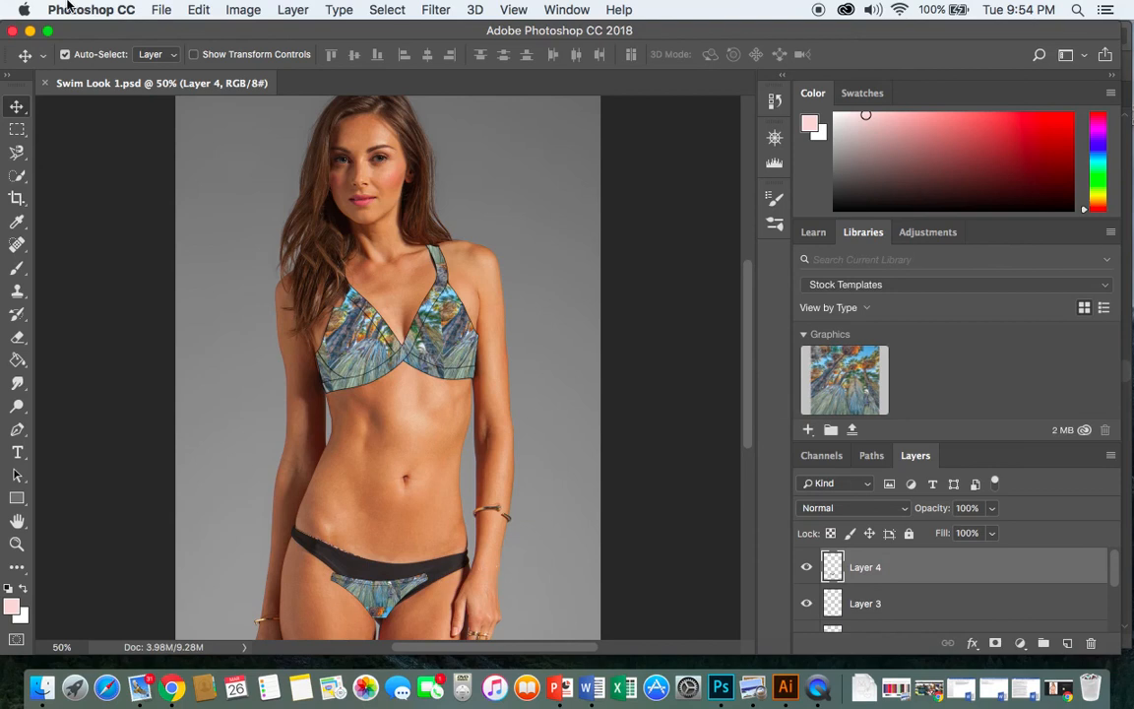
click(198, 10)
click(162, 10)
click(160, 9)
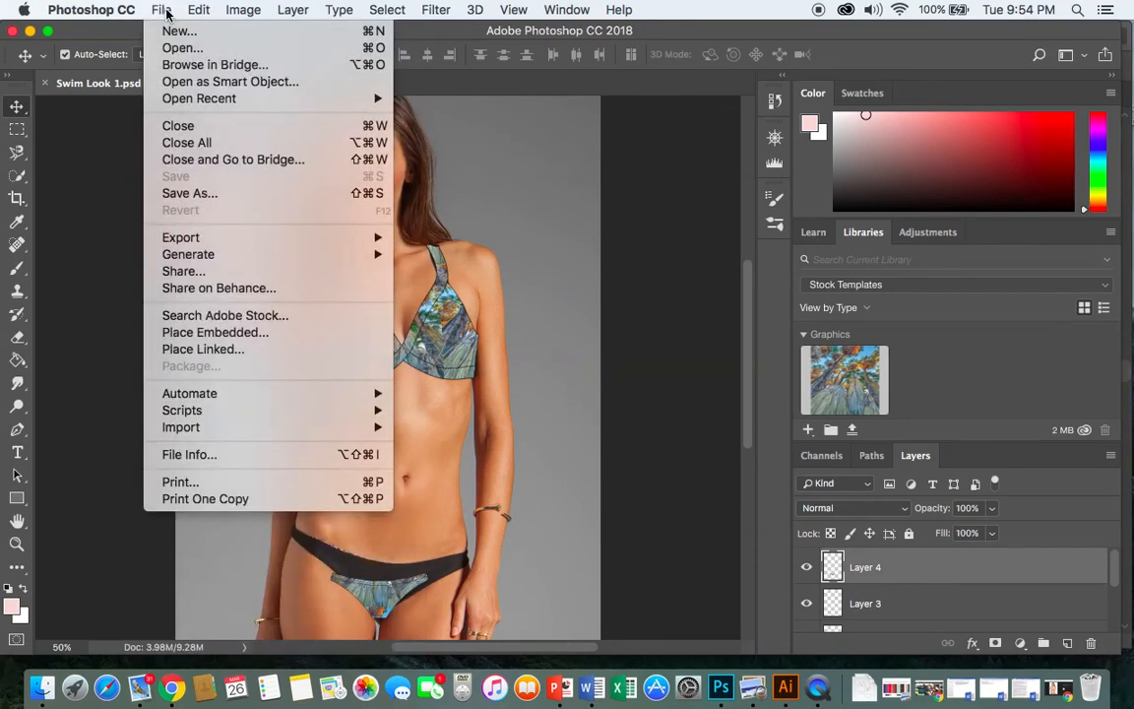
click(189, 193)
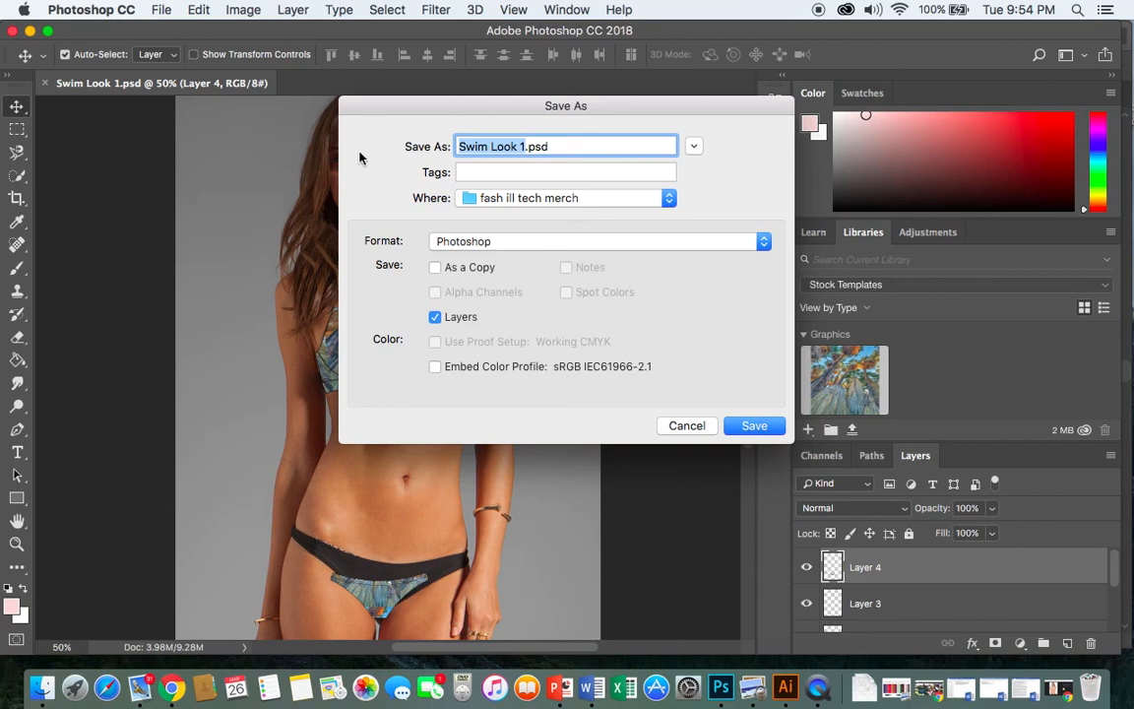
click(508, 244)
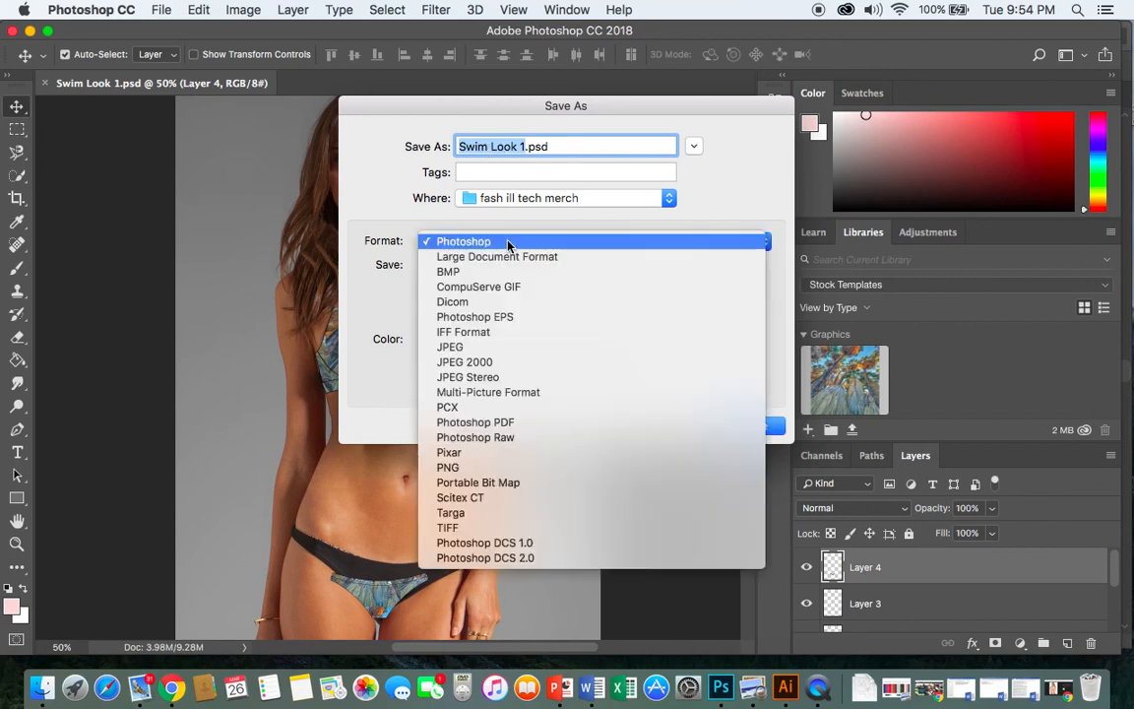
click(502, 349)
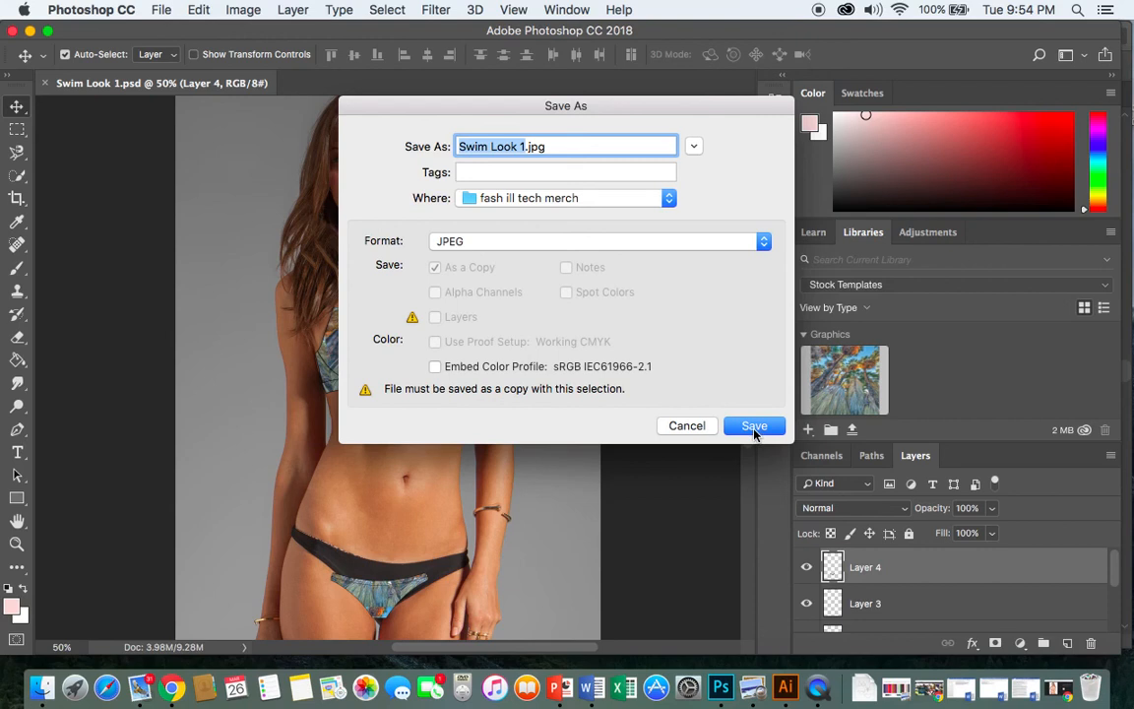
click(688, 426)
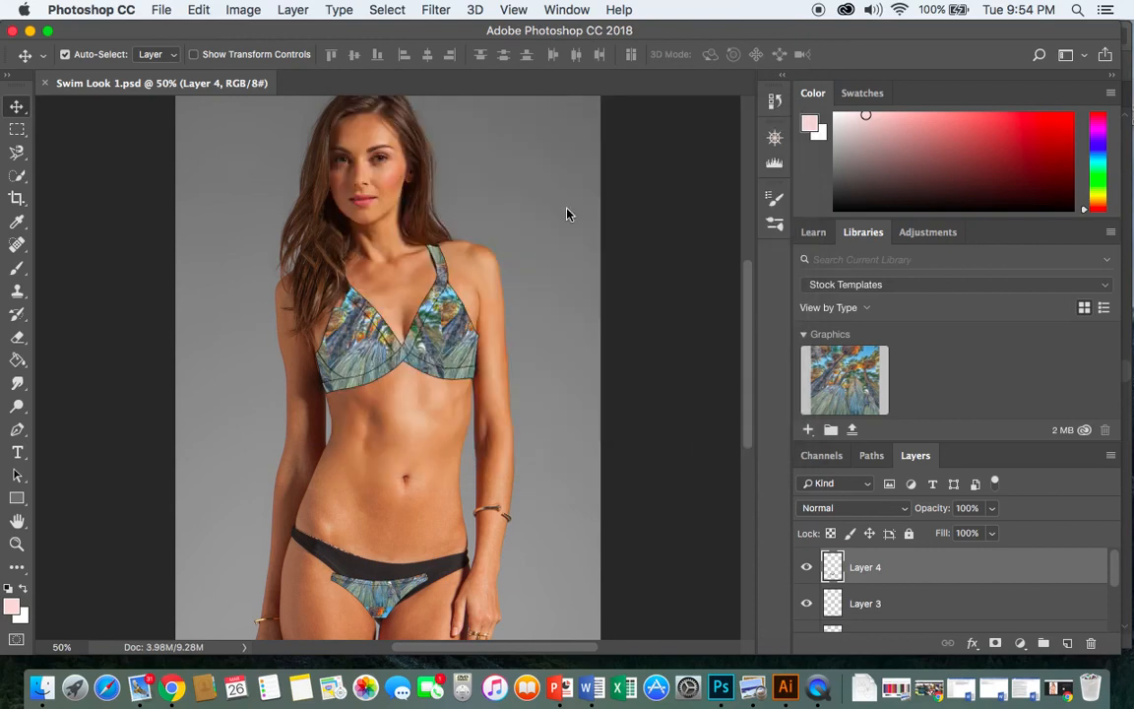